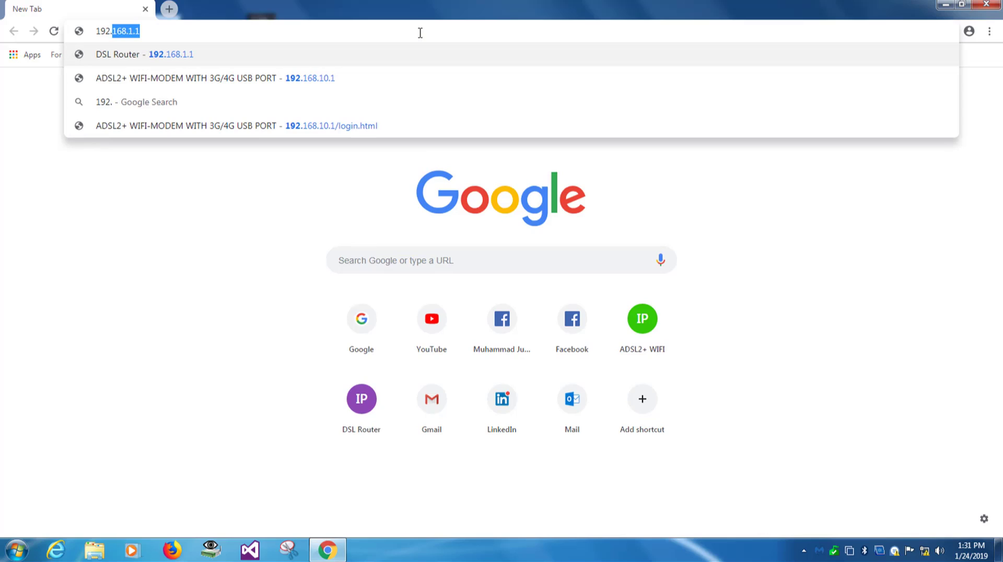
Go to 192.168.10.1 and sign in with the router's administrator username and password.
{"action": "type", "text": "1"}
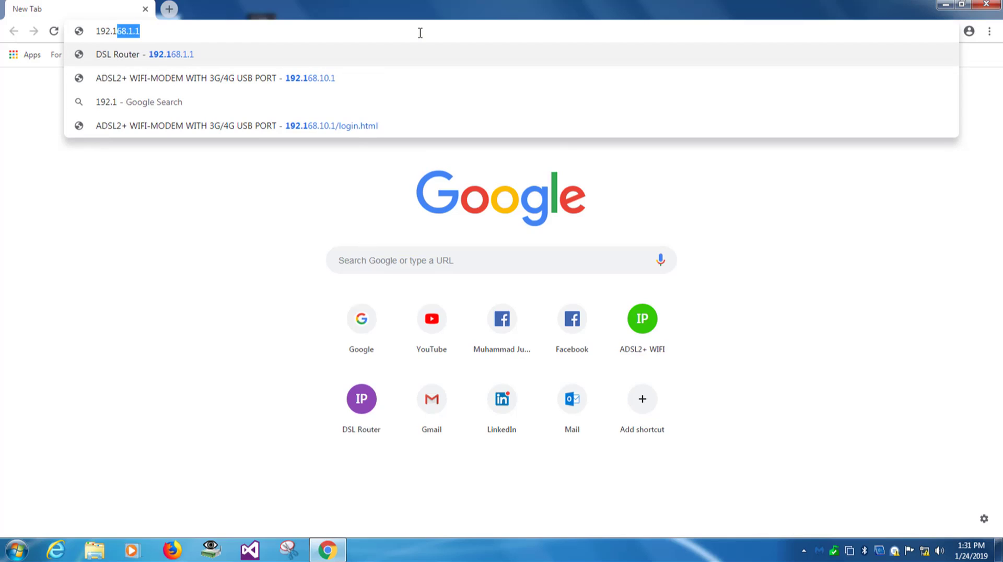
{"action": "type", "text": "68."}
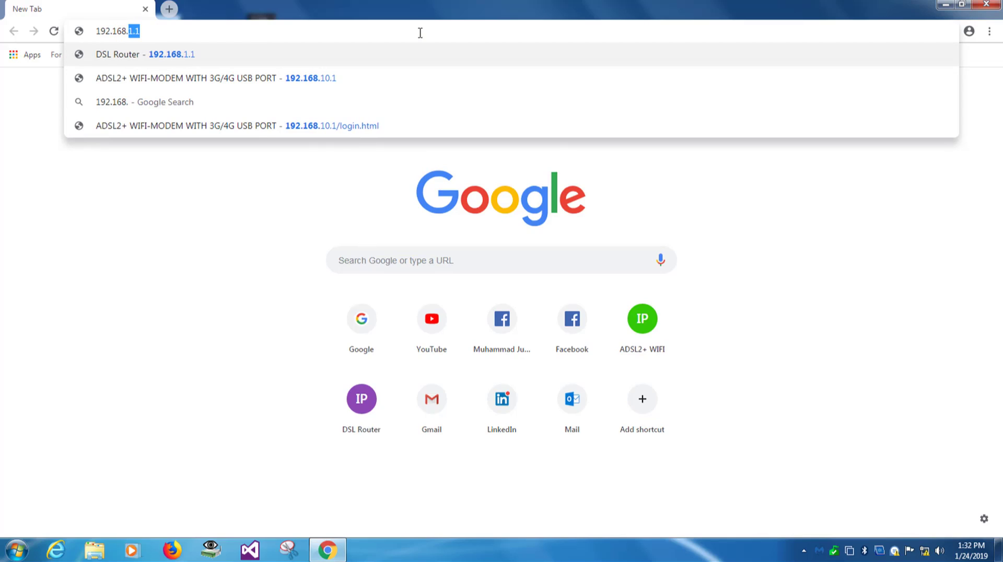
{"action": "type", "text": "10.1"}
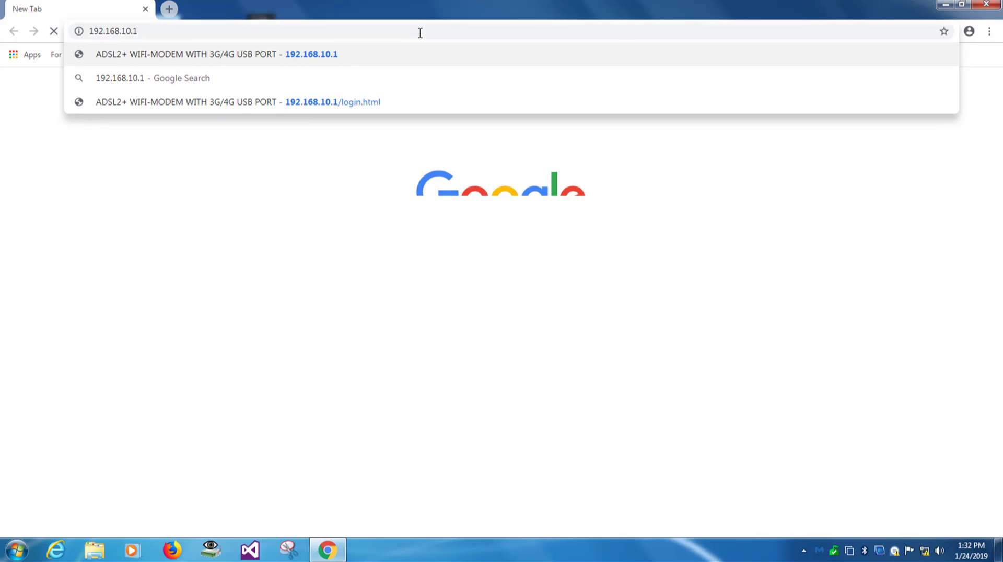
{"action": "key", "text": "Return"}
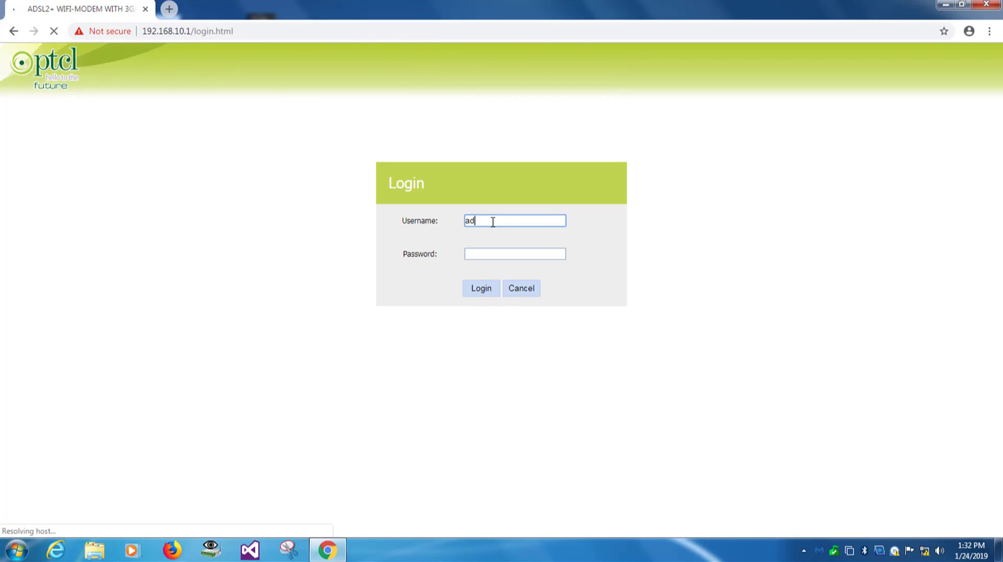
{"action": "type", "text": "admin"}
{"action": "key", "text": "Tab"}
{"action": "type", "text": "admn"}
{"action": "key", "text": "ctrl+a"}
{"action": "type", "text": "admin"}
{"action": "key", "text": "Tab"}
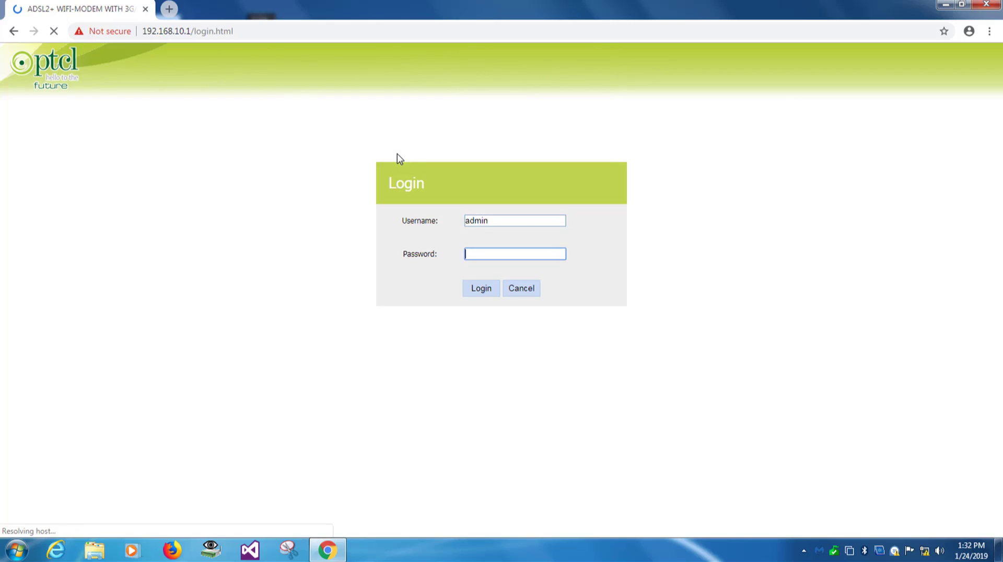
{"action": "type", "text": "admin"}
{"action": "key", "text": "Return"}
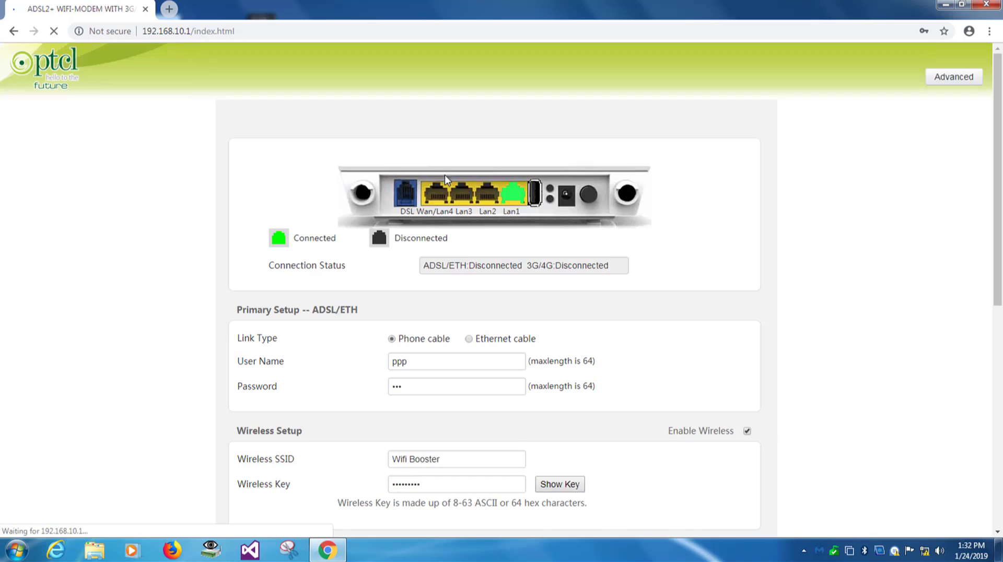
Restore the router to its factory default settings under Management > Settings and confirm the reset.
{"action": "left_click", "coordinate": [951, 83]}
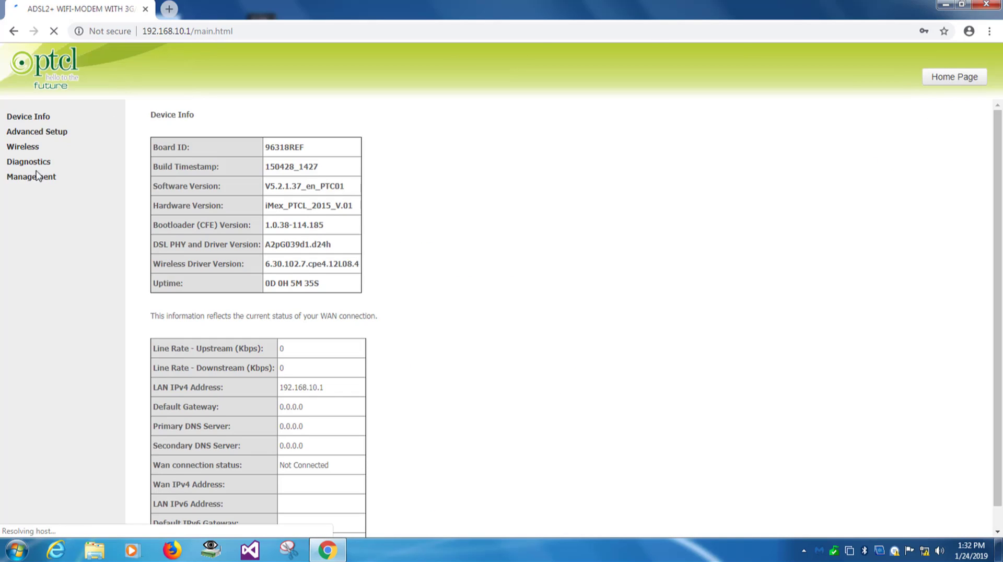
{"action": "left_click", "coordinate": [33, 177]}
{"action": "left_click", "coordinate": [29, 196]}
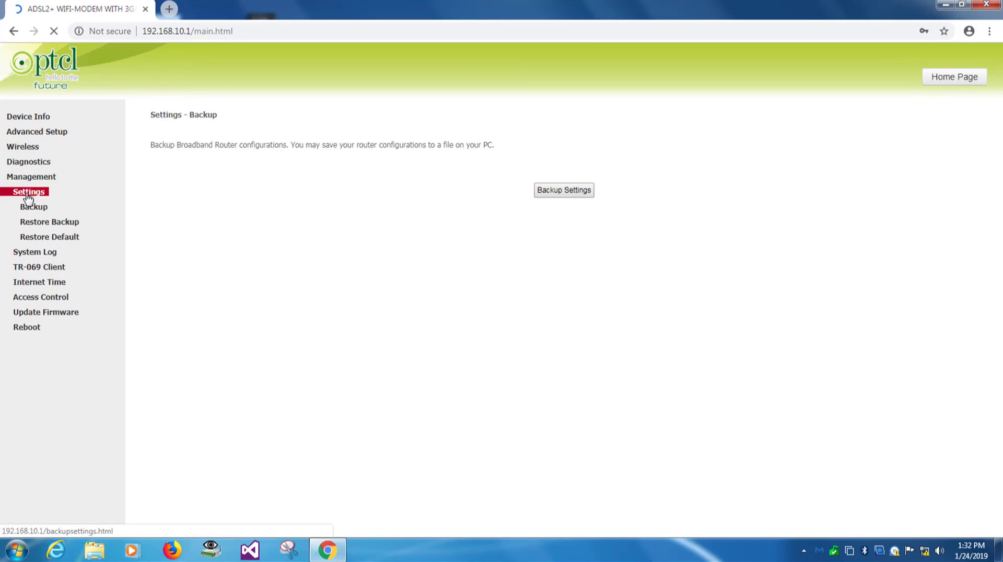
{"action": "left_click", "coordinate": [42, 239]}
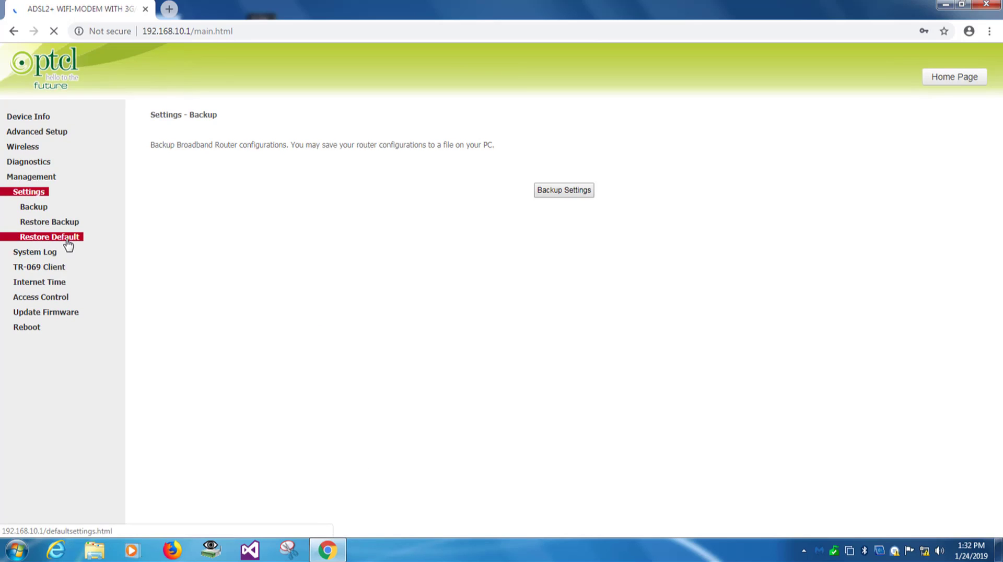
{"action": "left_click", "coordinate": [534, 196]}
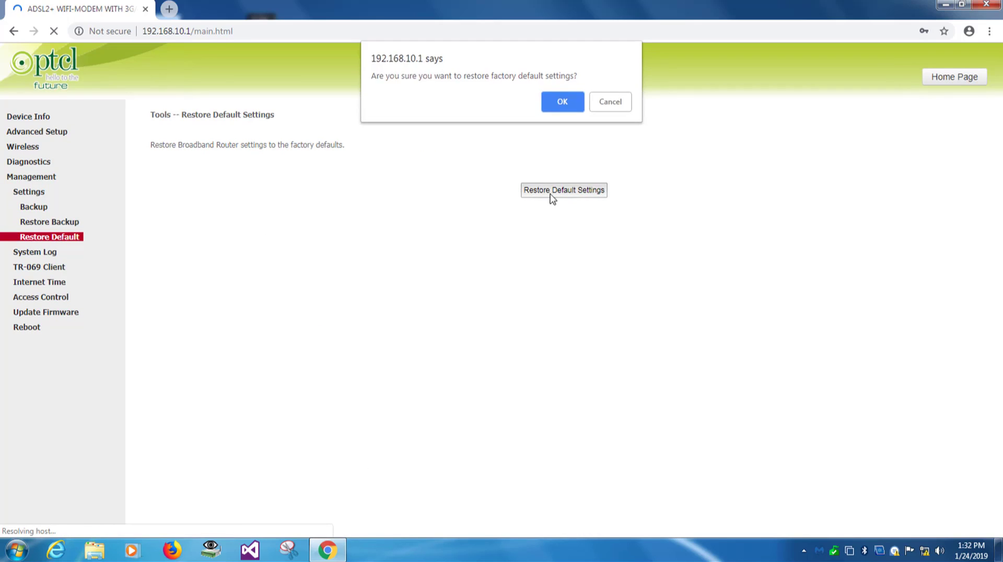
{"action": "left_click", "coordinate": [570, 105]}
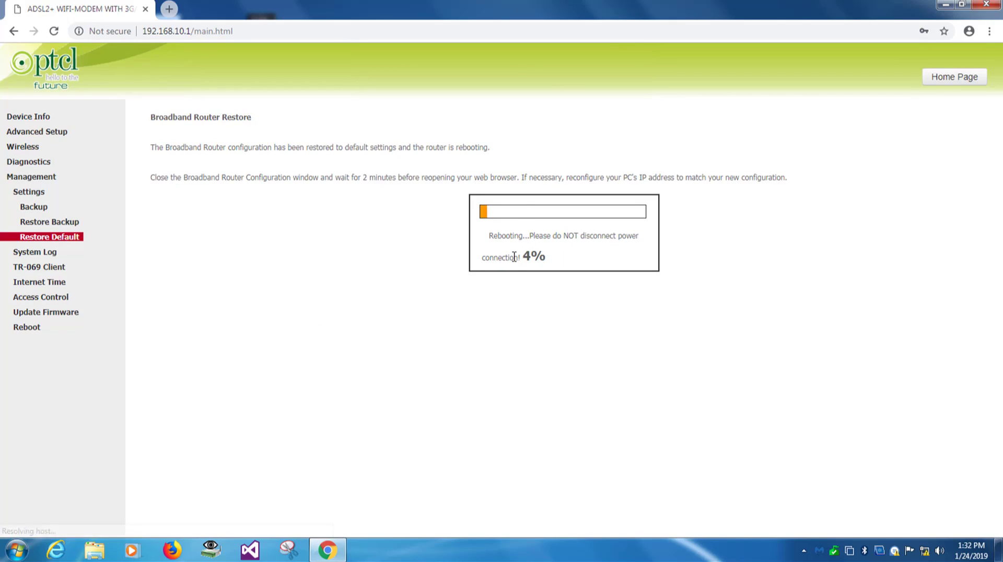
{"action": "left_click_drag", "start_coordinate": [489, 236], "coordinate": [627, 255]}
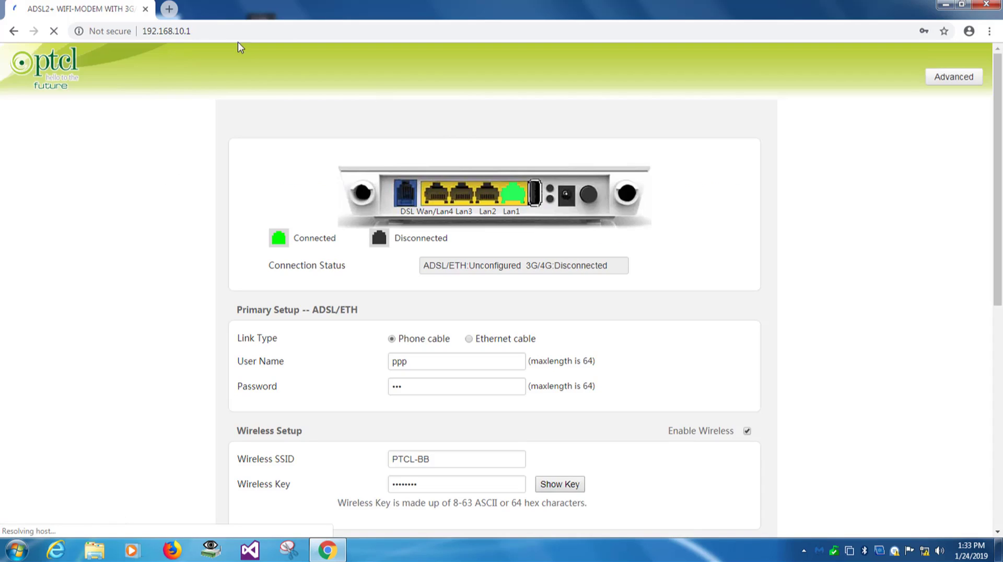
Reload the admin address 192.168.10.1 to bring up the Device Info page.
{"action": "left_click_drag", "start_coordinate": [142, 34], "coordinate": [163, 34]}
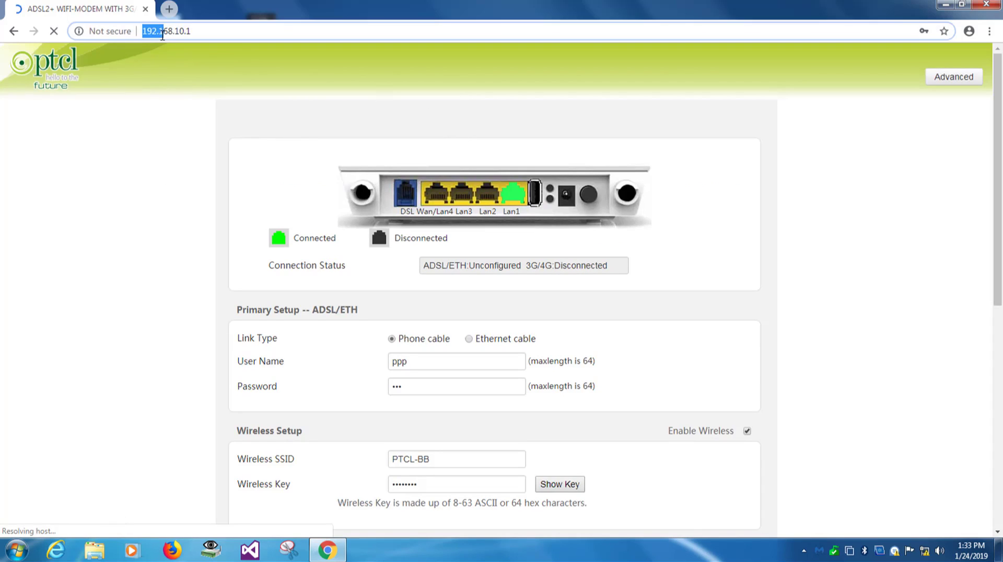
{"action": "left_click", "coordinate": [181, 31]}
{"action": "left_click_drag", "start_coordinate": [194, 32], "coordinate": [134, 32]}
{"action": "left_click_drag", "start_coordinate": [199, 31], "coordinate": [140, 32]}
{"action": "left_click", "coordinate": [176, 32]}
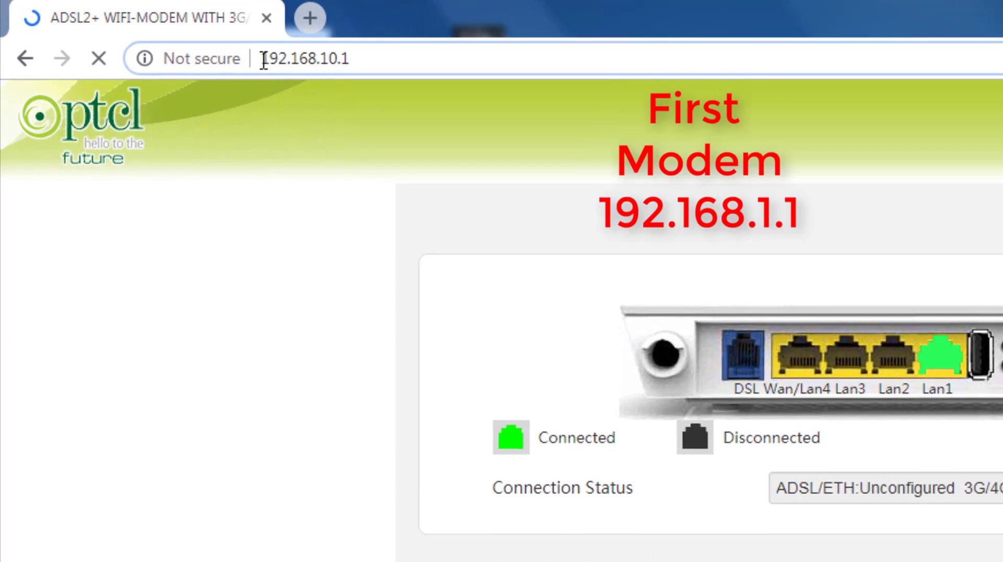
{"action": "mouse_move", "coordinate": [264, 58]}
{"action": "left_mouse_down"}
{"action": "mouse_move", "coordinate": [378, 54]}
{"action": "mouse_move", "coordinate": [253, 58]}
{"action": "left_mouse_up"}
{"action": "left_click", "coordinate": [372, 54]}
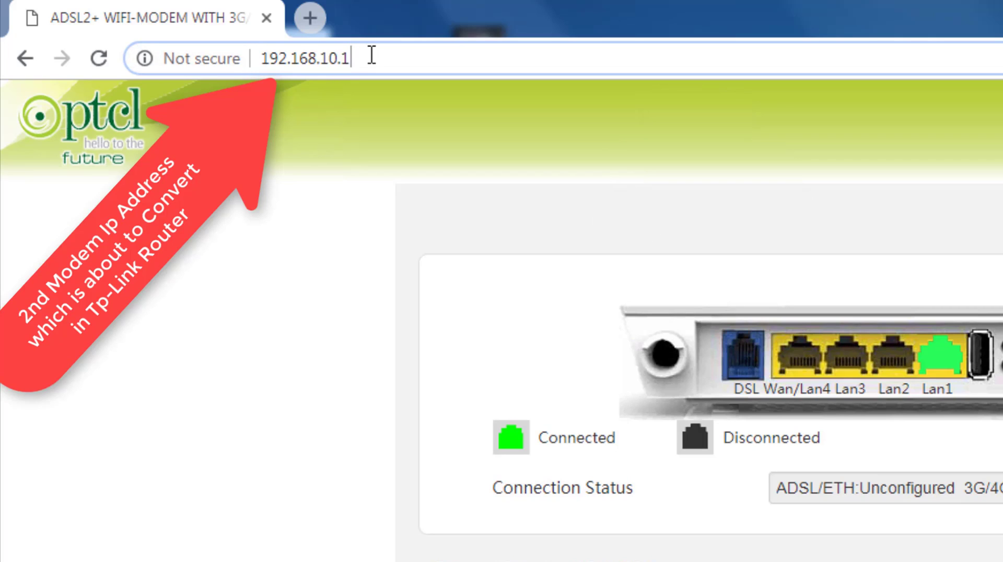
{"action": "left_click_drag", "start_coordinate": [372, 54], "coordinate": [259, 56]}
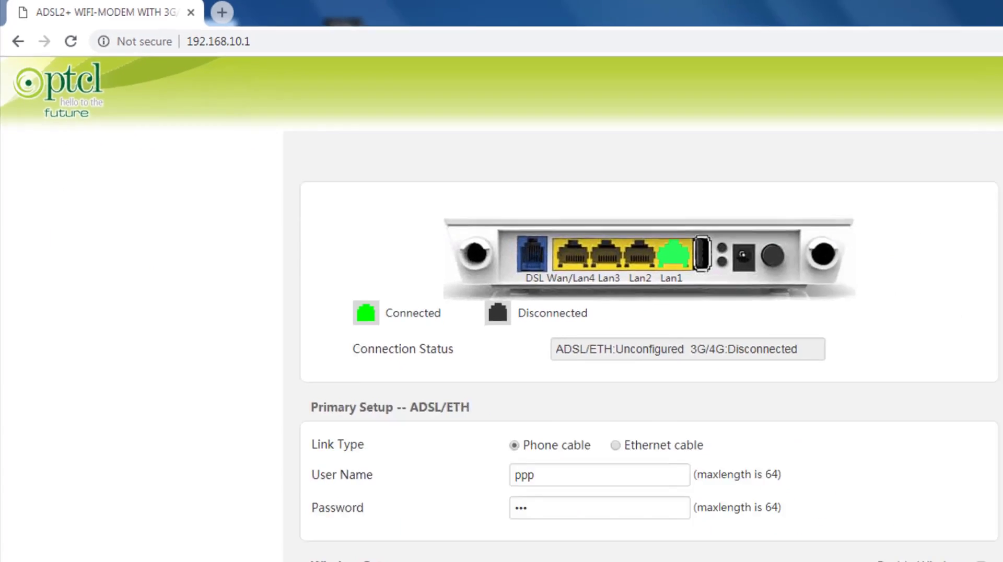
{"action": "key", "text": "Return"}
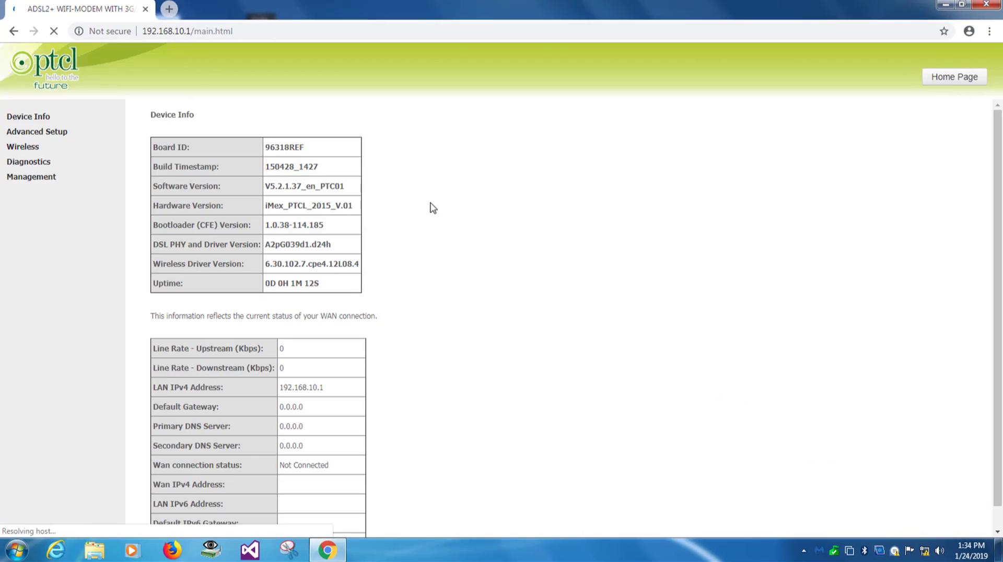
View the ATM interface configuration under Advanced Setup > Layer2 Interface.
{"action": "left_click", "coordinate": [38, 137]}
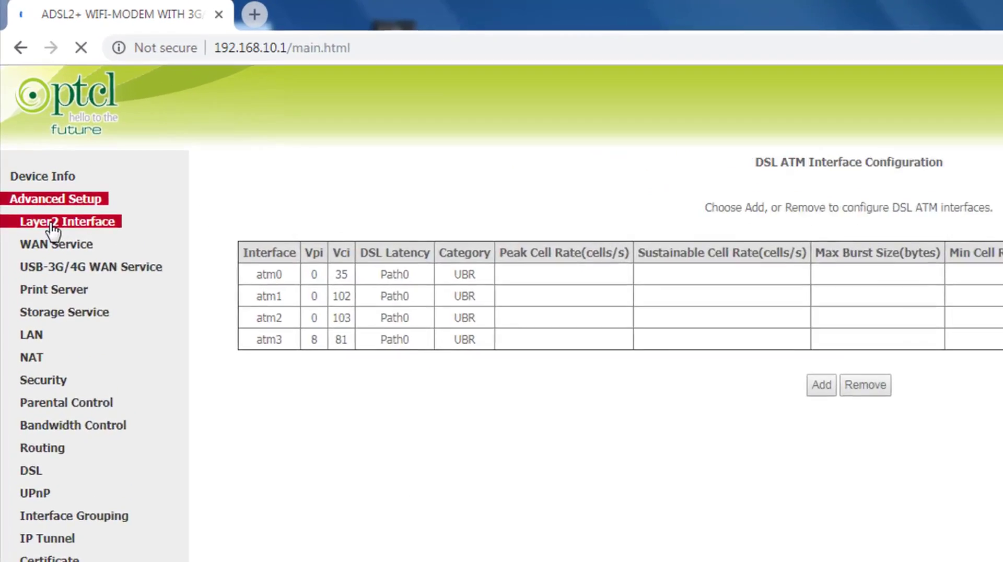
{"action": "left_click", "coordinate": [35, 148]}
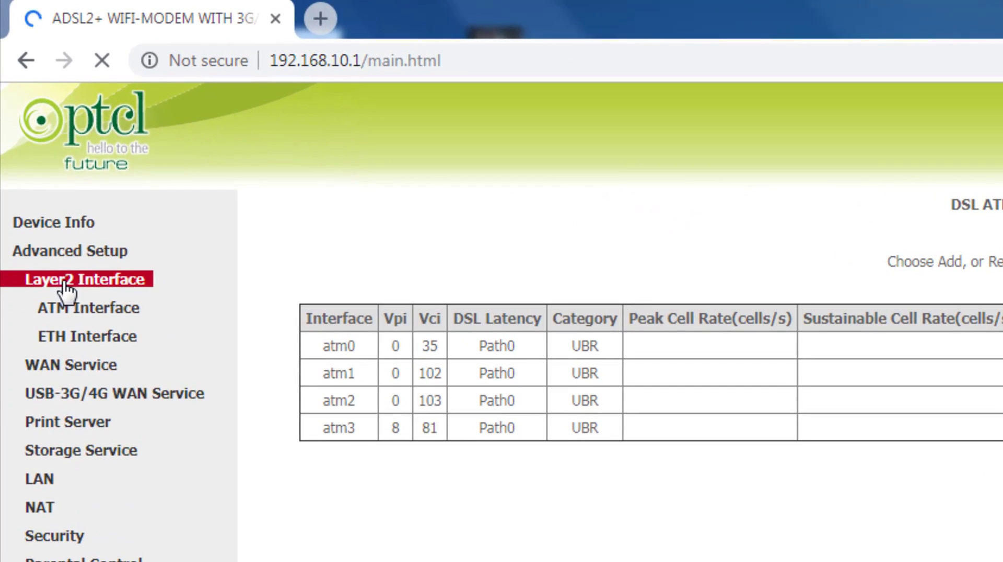
{"action": "left_click", "coordinate": [100, 310]}
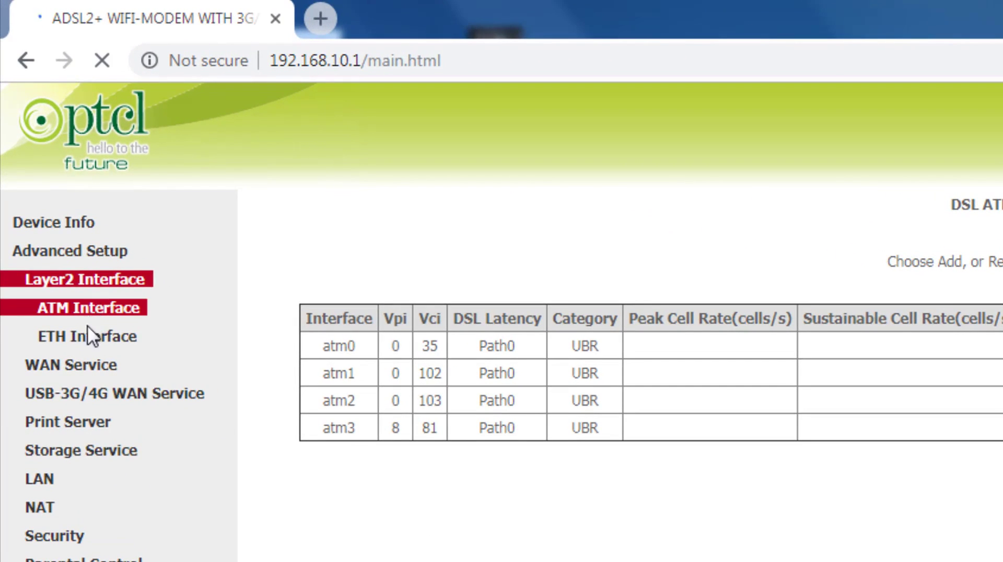
{"action": "left_click", "coordinate": [84, 365]}
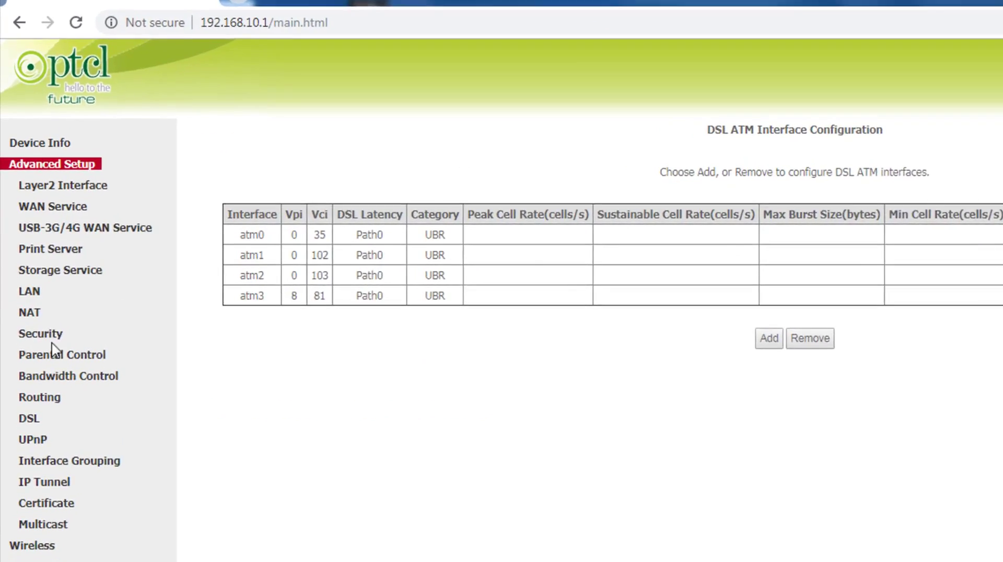
Open LAN Setup and select the LAN IP address 192.168.10.1.
{"action": "left_click", "coordinate": [32, 294]}
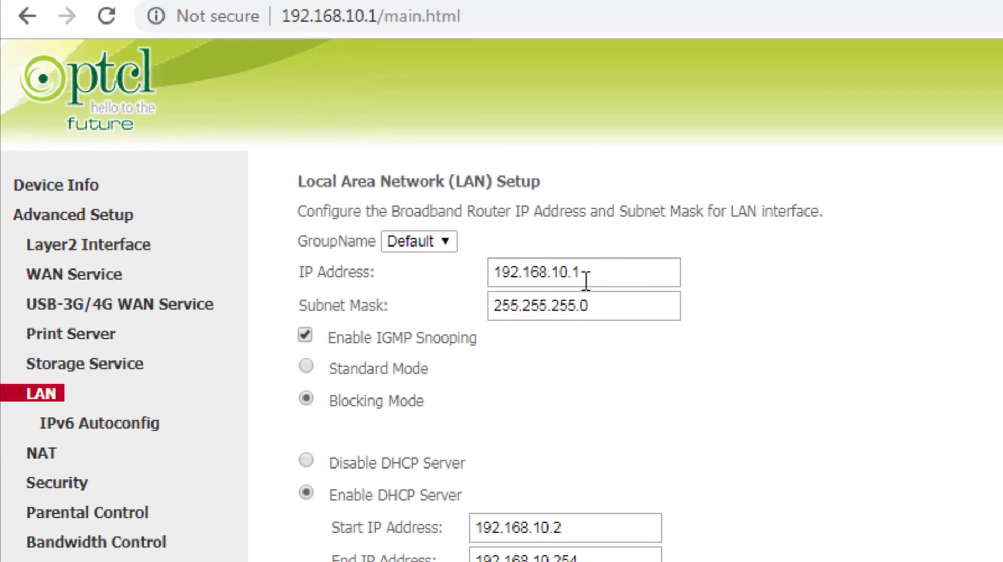
{"action": "left_click_drag", "start_coordinate": [611, 267], "coordinate": [444, 282]}
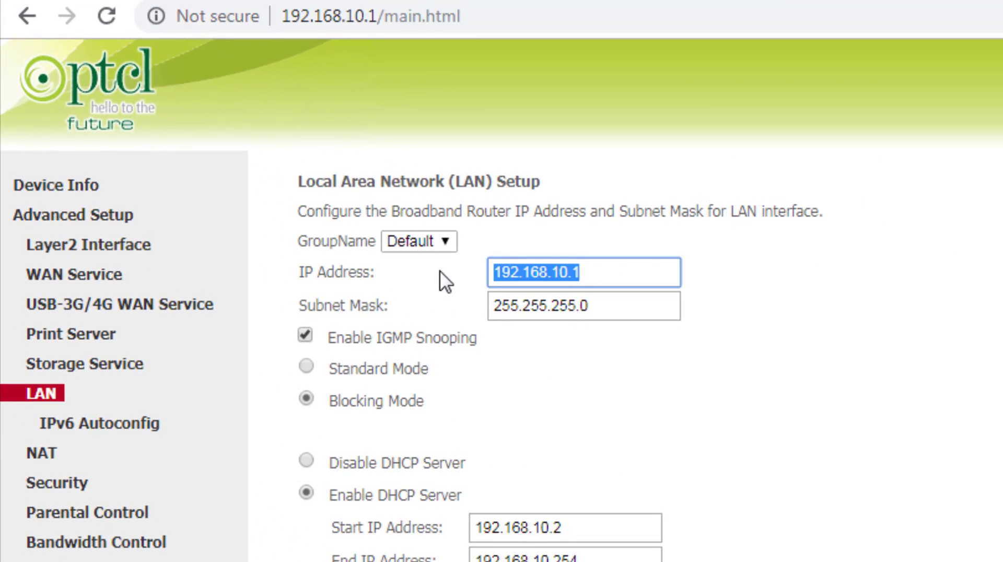
{"action": "left_click", "coordinate": [604, 271]}
{"action": "double_click", "coordinate": [496, 264]}
{"action": "left_click_drag", "start_coordinate": [528, 272], "coordinate": [663, 271]}
{"action": "left_click", "coordinate": [574, 272]}
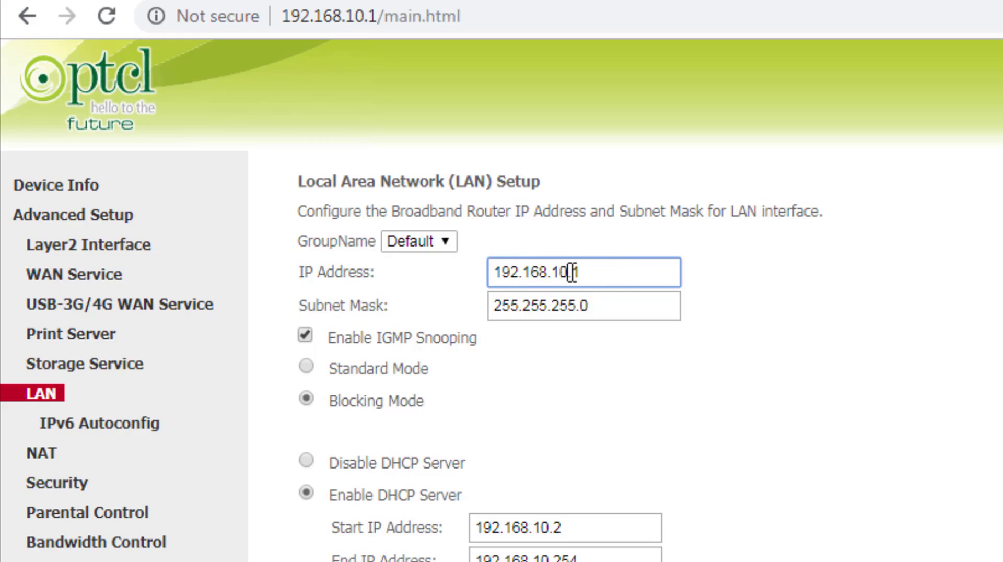
{"action": "left_click_drag", "start_coordinate": [551, 272], "coordinate": [567, 267]}
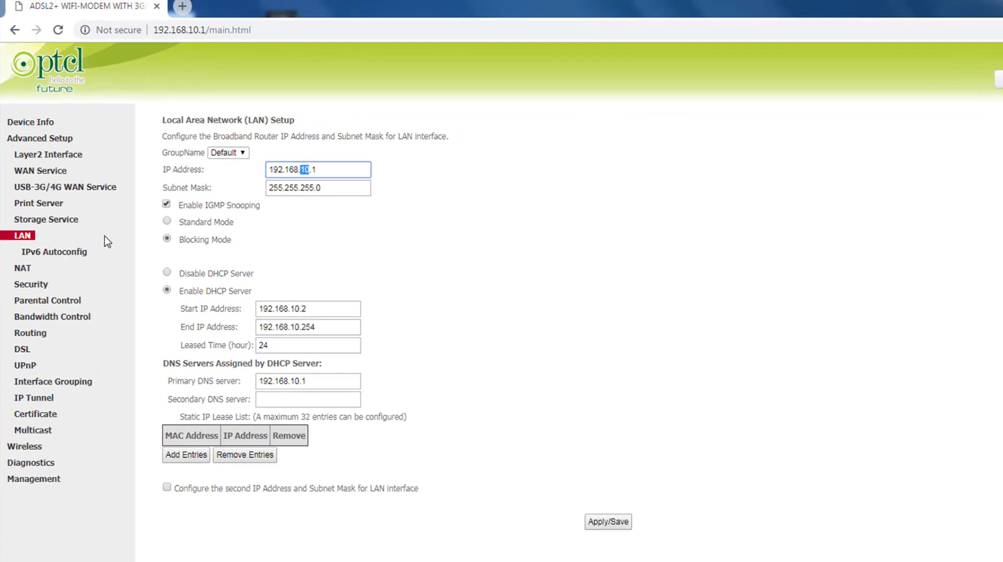
Add eth0 as the Ethernet WAN interface and save it.
{"action": "left_click", "coordinate": [31, 122]}
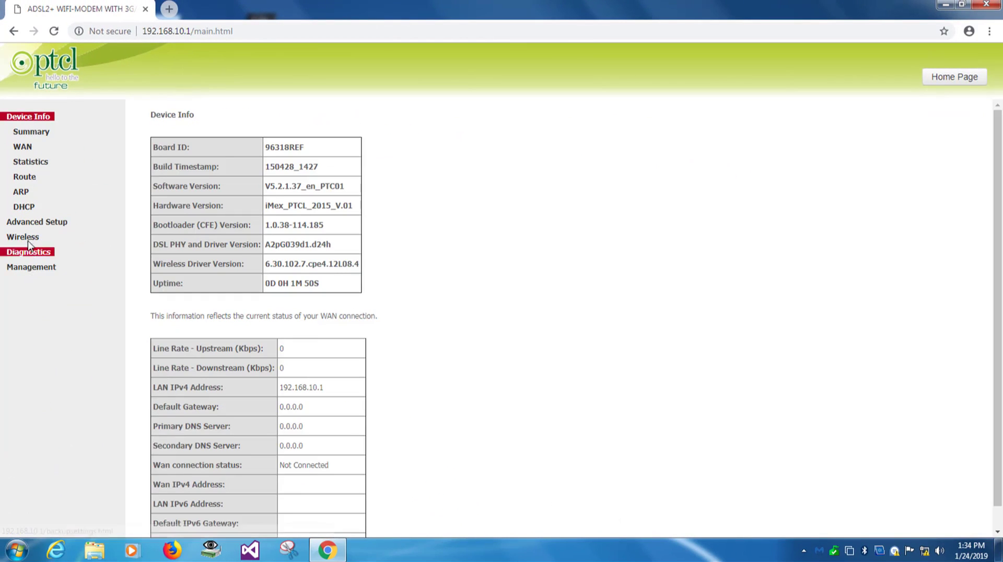
{"action": "left_click", "coordinate": [31, 222]}
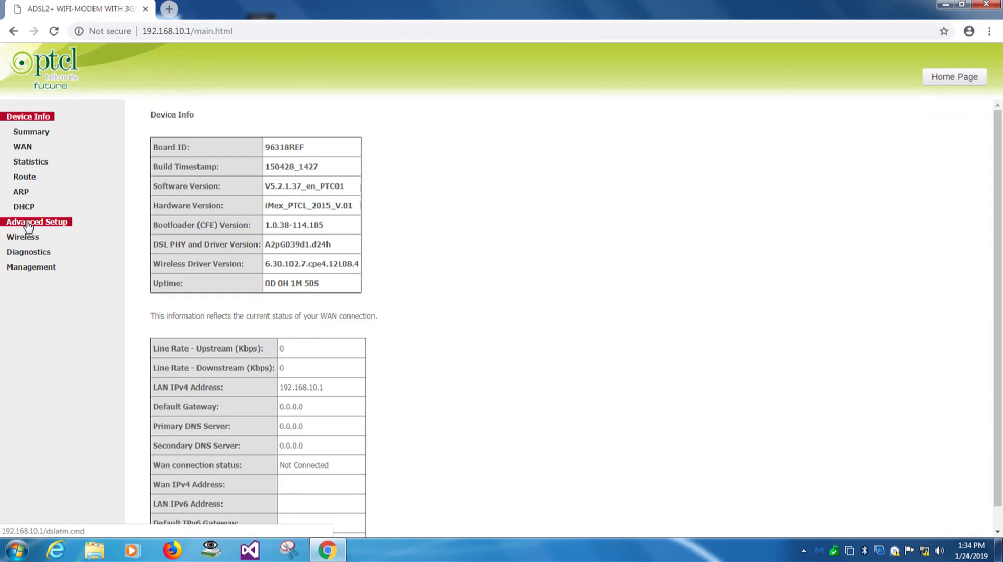
{"action": "left_click", "coordinate": [33, 148]}
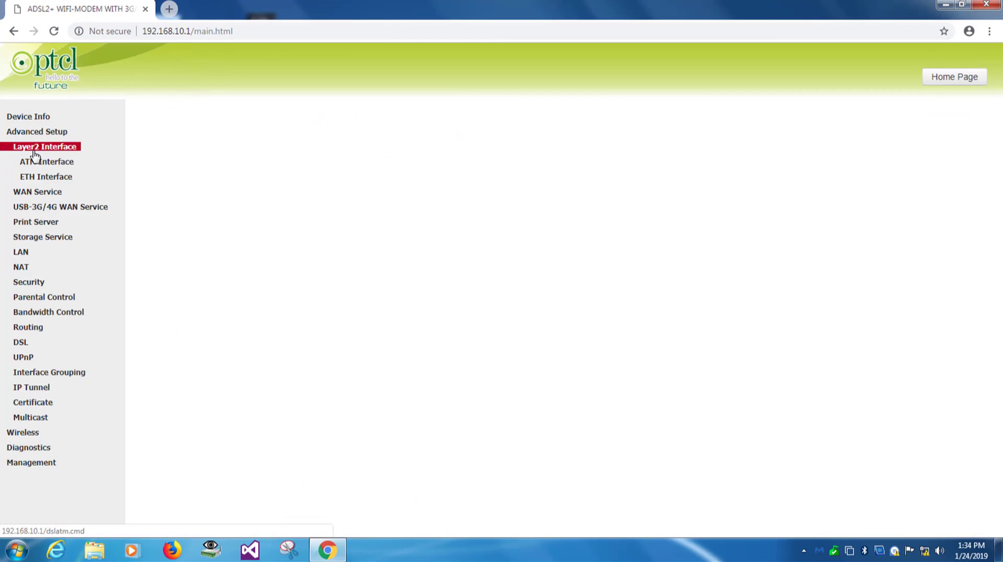
{"action": "left_click", "coordinate": [46, 178]}
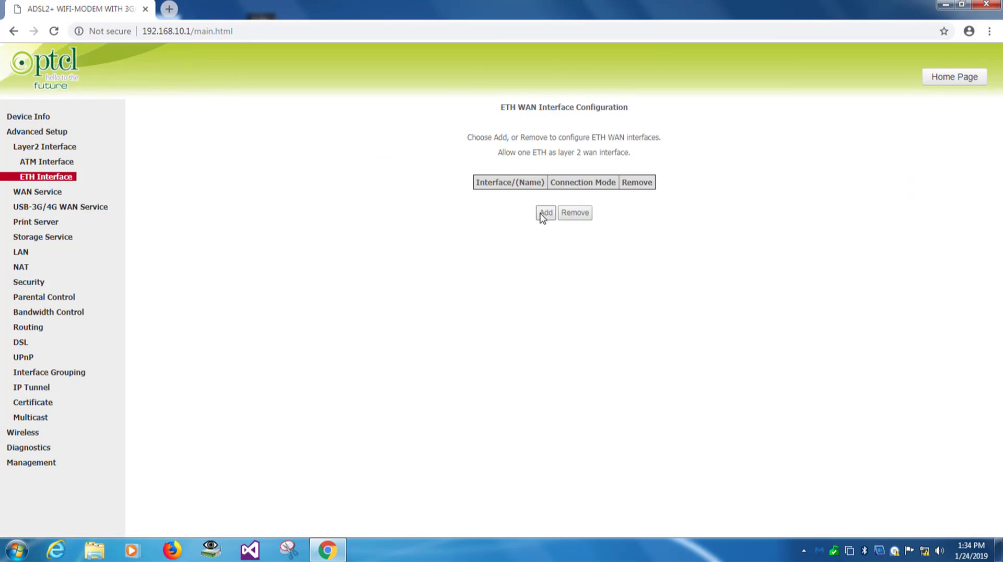
{"action": "left_click", "coordinate": [544, 214]}
{"action": "left_click", "coordinate": [560, 192]}
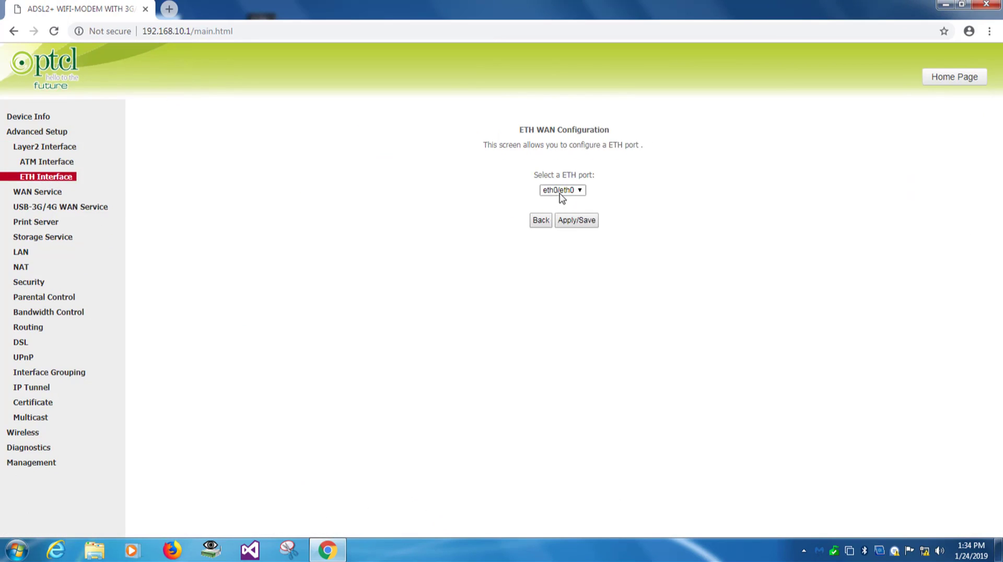
{"action": "left_click", "coordinate": [560, 201]}
{"action": "left_click", "coordinate": [582, 222]}
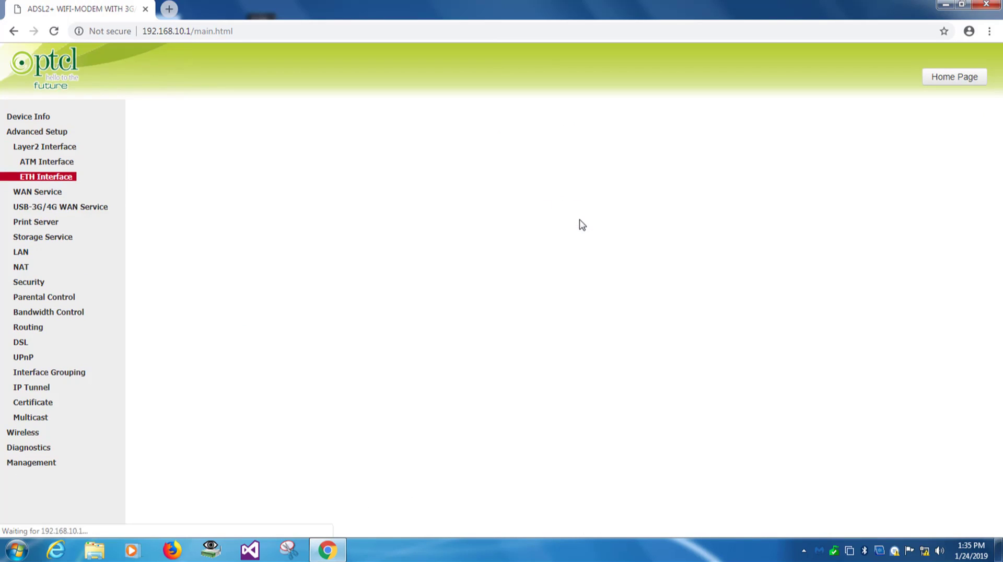
Remove all four WAN services: atm0.1, atm1.1, ppp0.1 and ppp1.1.
{"action": "left_click", "coordinate": [34, 194]}
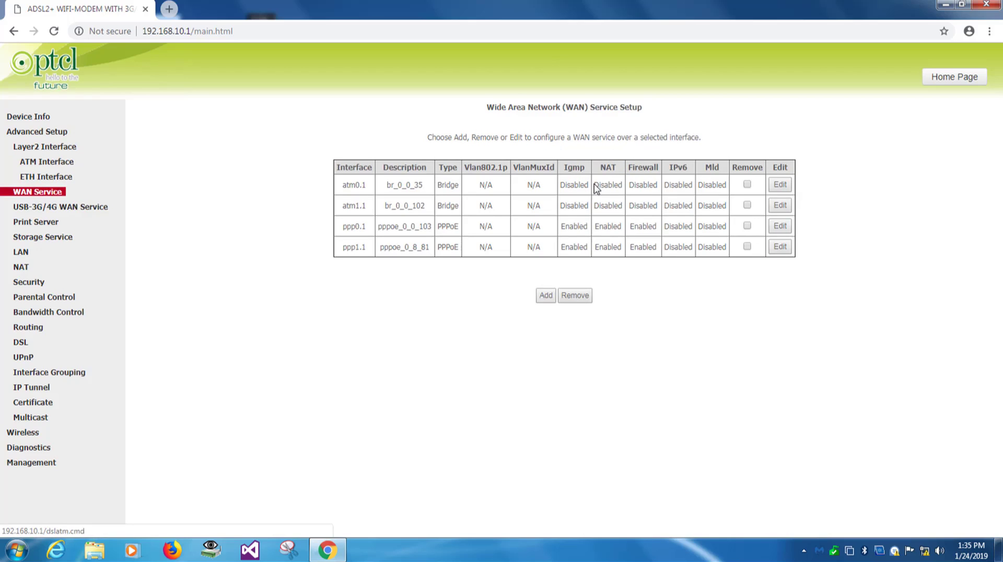
{"action": "left_click", "coordinate": [747, 185]}
{"action": "left_click", "coordinate": [747, 205]}
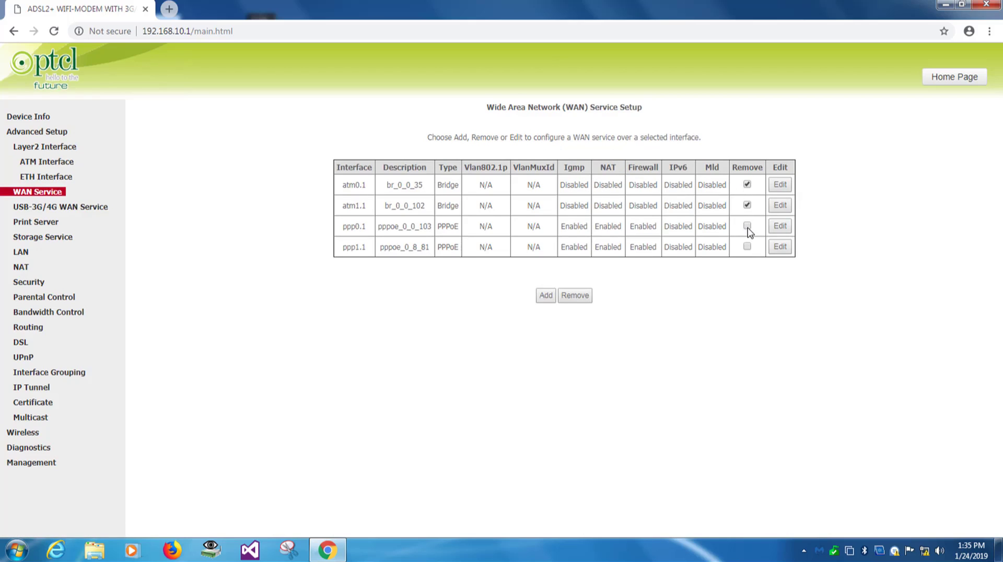
{"action": "left_click", "coordinate": [748, 226]}
{"action": "left_click", "coordinate": [747, 246]}
{"action": "left_click", "coordinate": [575, 296]}
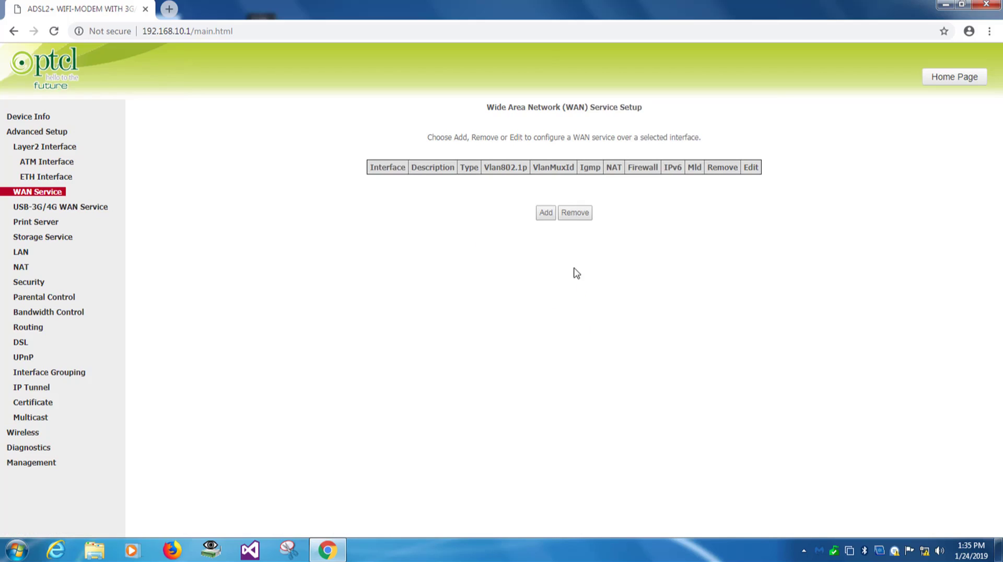
Start a new WAN service on the eth0/eth0 interface.
{"action": "left_click", "coordinate": [546, 214]}
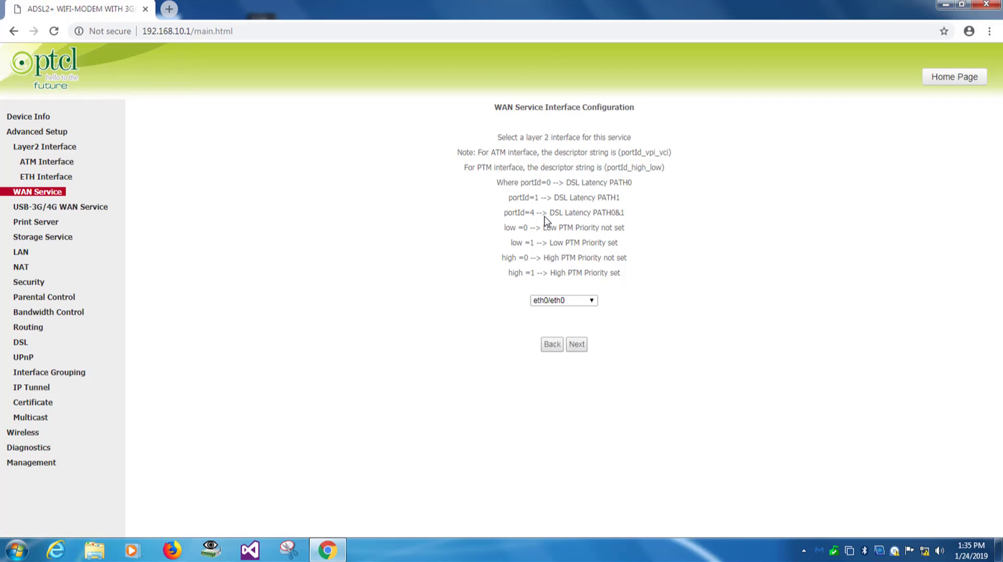
{"action": "left_click", "coordinate": [571, 300]}
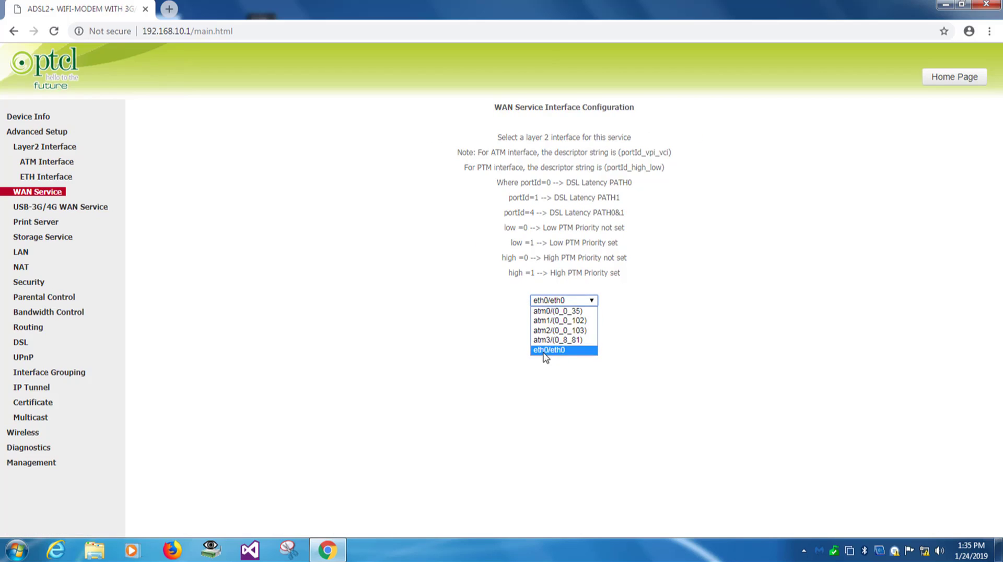
{"action": "left_click", "coordinate": [548, 350]}
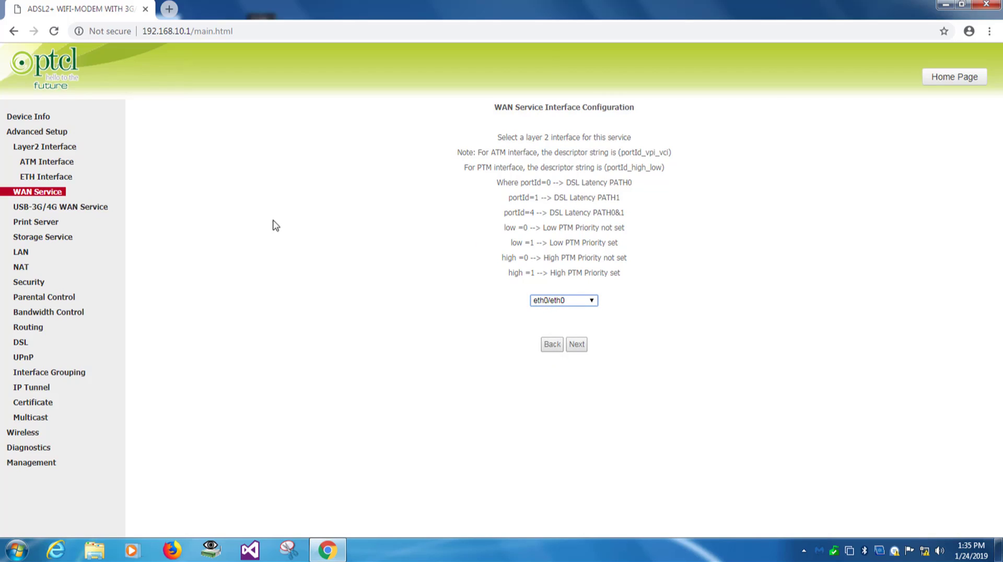
{"action": "left_click", "coordinate": [577, 345]}
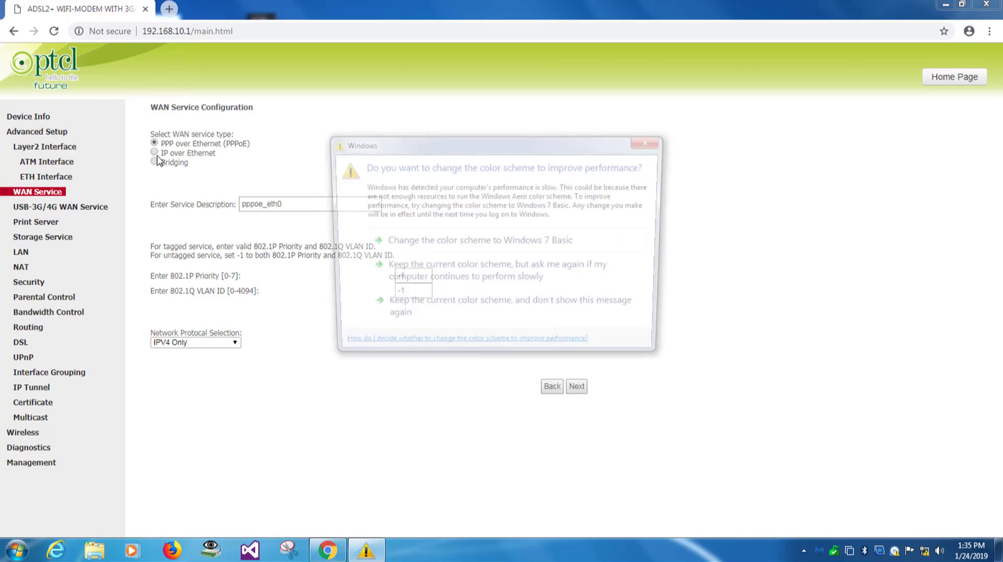
{"action": "left_click", "coordinate": [654, 142]}
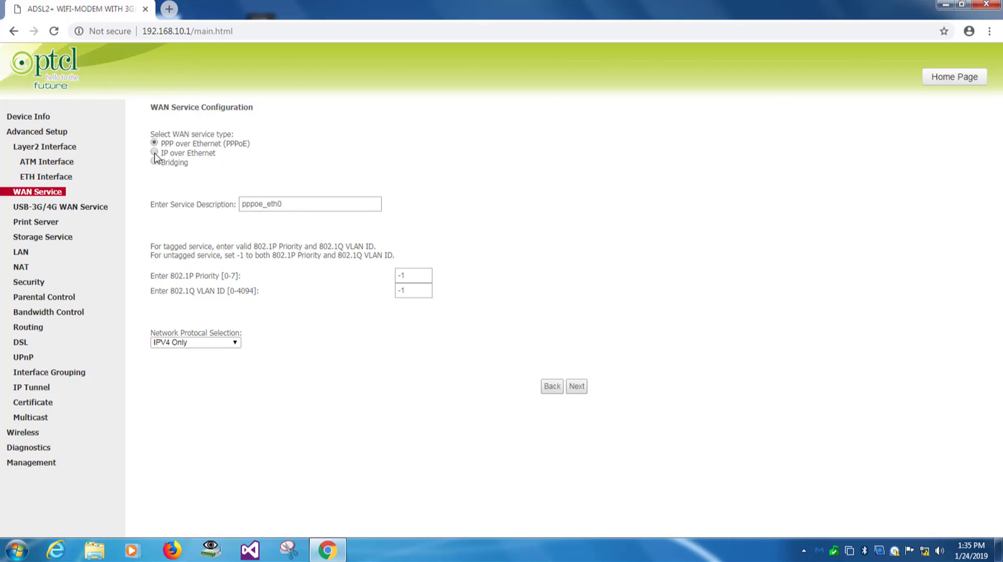
Make it IP over Ethernet with automatic IP and IGMP multicast enabled, then save.
{"action": "left_click", "coordinate": [154, 152]}
{"action": "left_click", "coordinate": [576, 386]}
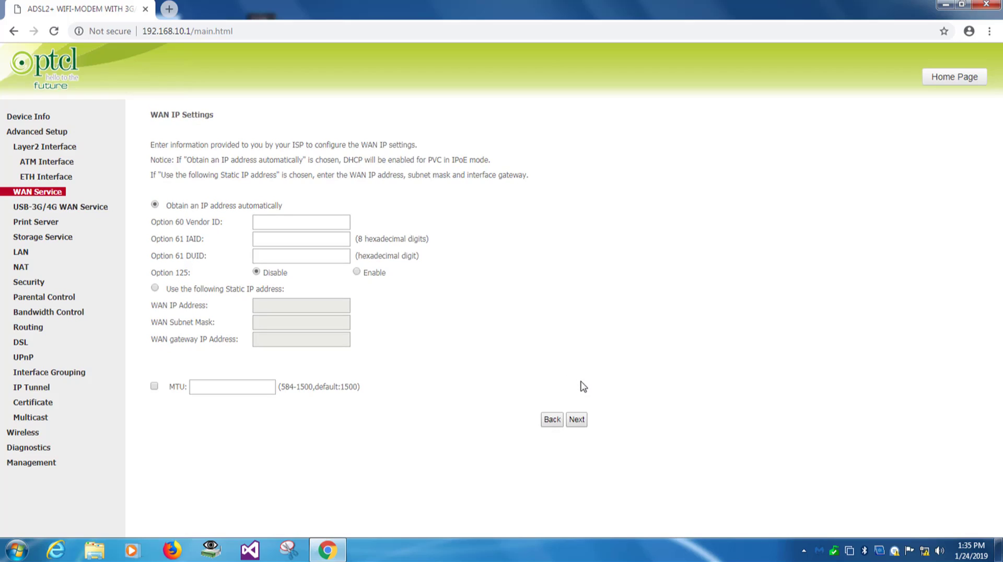
{"action": "left_click", "coordinate": [577, 421]}
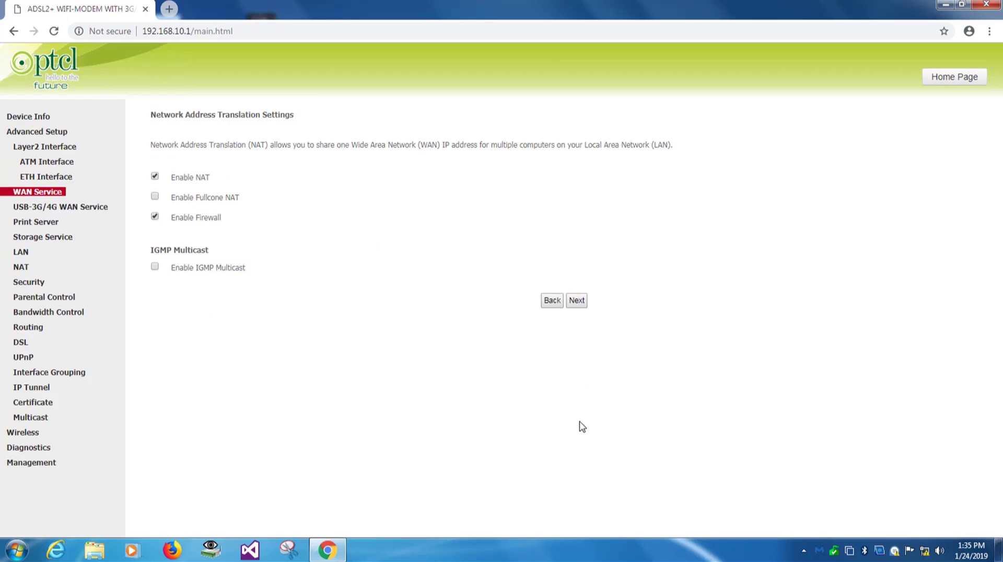
{"action": "left_click", "coordinate": [155, 267]}
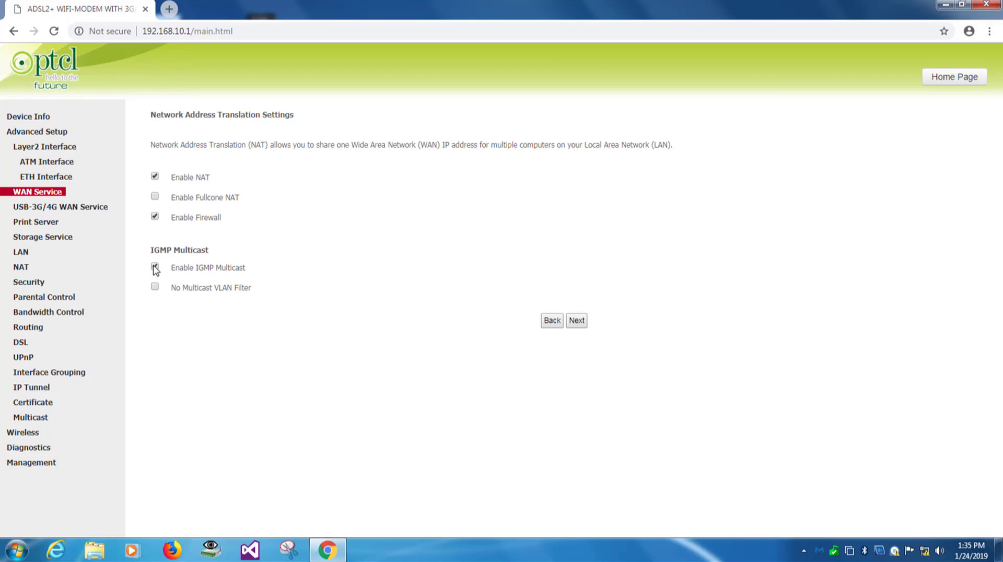
{"action": "left_click", "coordinate": [577, 321]}
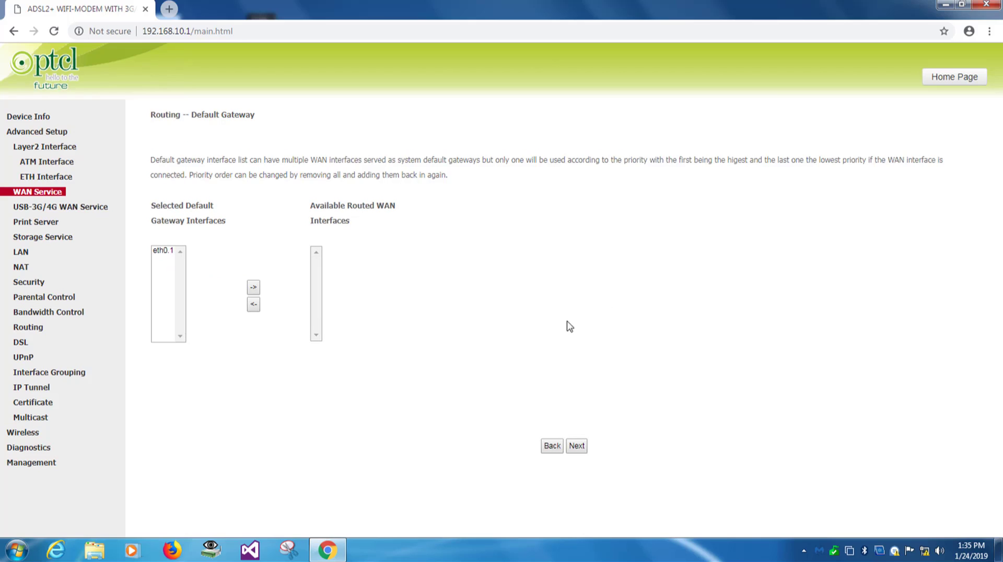
{"action": "left_click", "coordinate": [577, 445]}
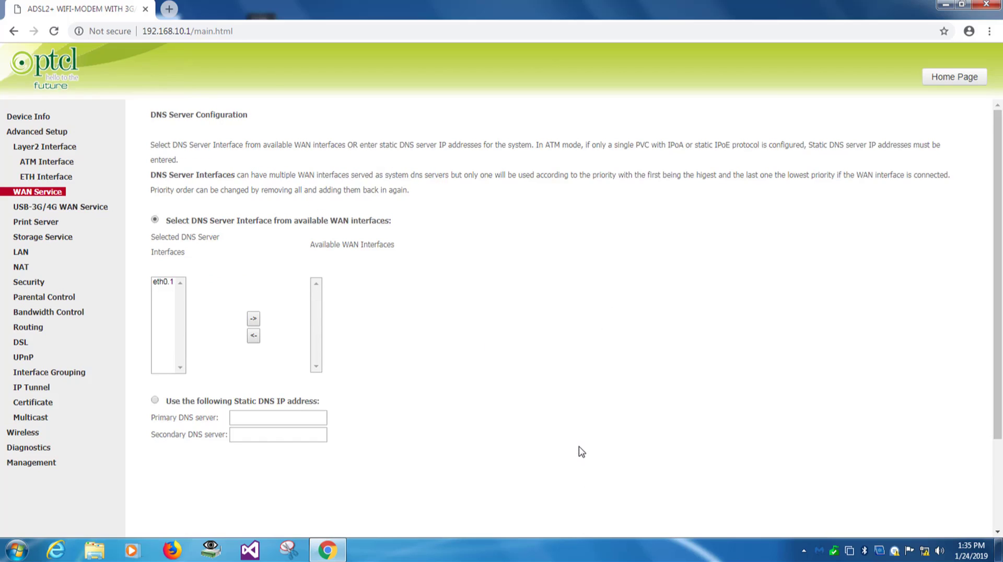
{"action": "scroll", "coordinate": [581, 452], "scroll_direction": "down", "scroll_amount": 2}
{"action": "left_click", "coordinate": [574, 520]}
{"action": "left_click", "coordinate": [579, 324]}
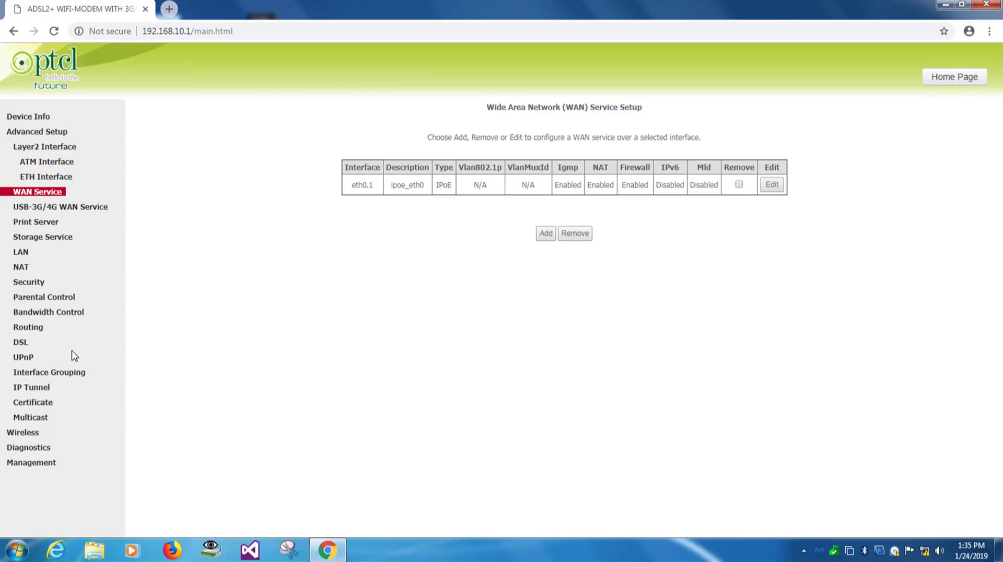
{"action": "left_click", "coordinate": [23, 433]}
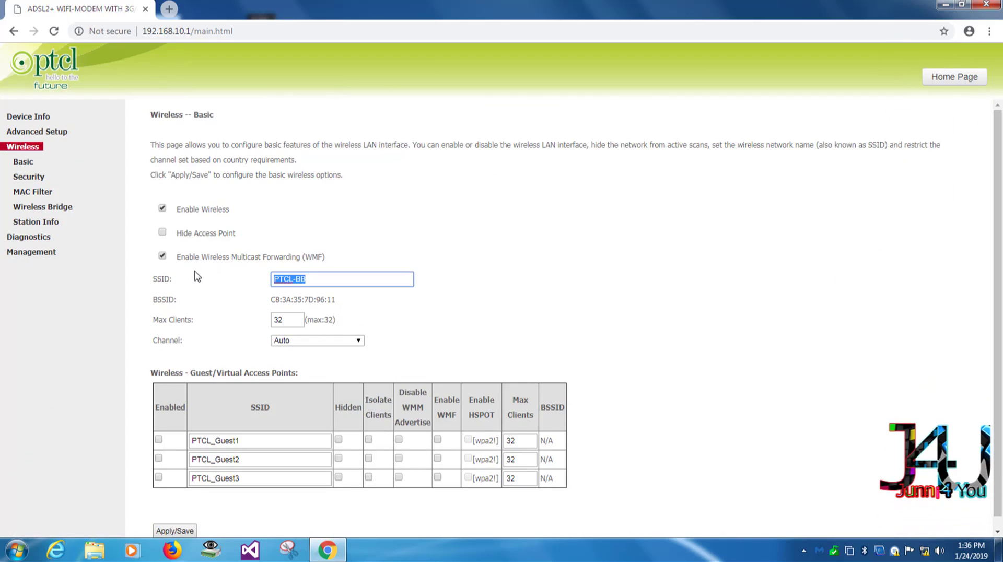
On the wireless security page, reveal the current WPA passphrase for PTCL-BB.
{"action": "type", "text": "Wifi"}
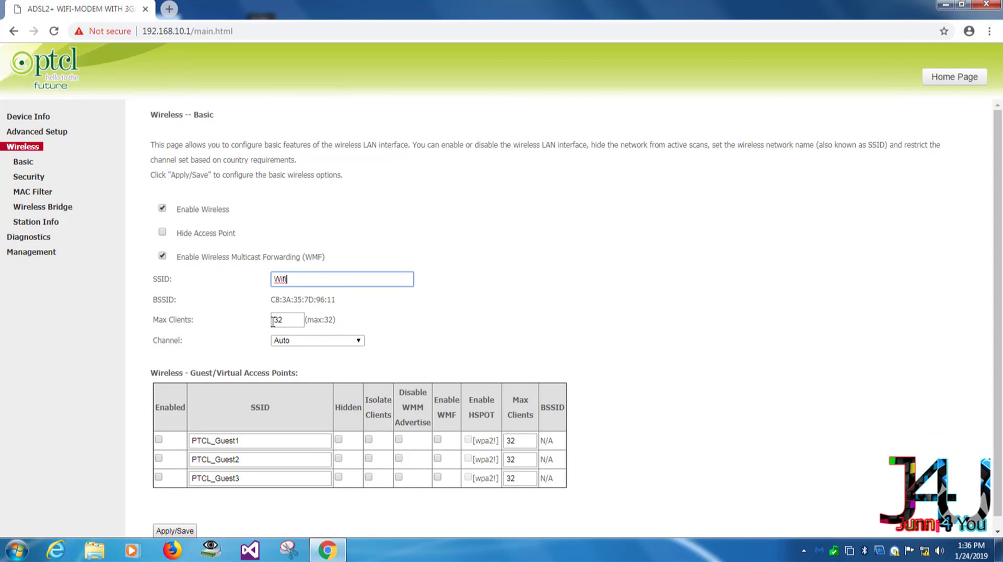
{"action": "scroll", "coordinate": [203, 347], "scroll_direction": "down", "scroll_amount": 1}
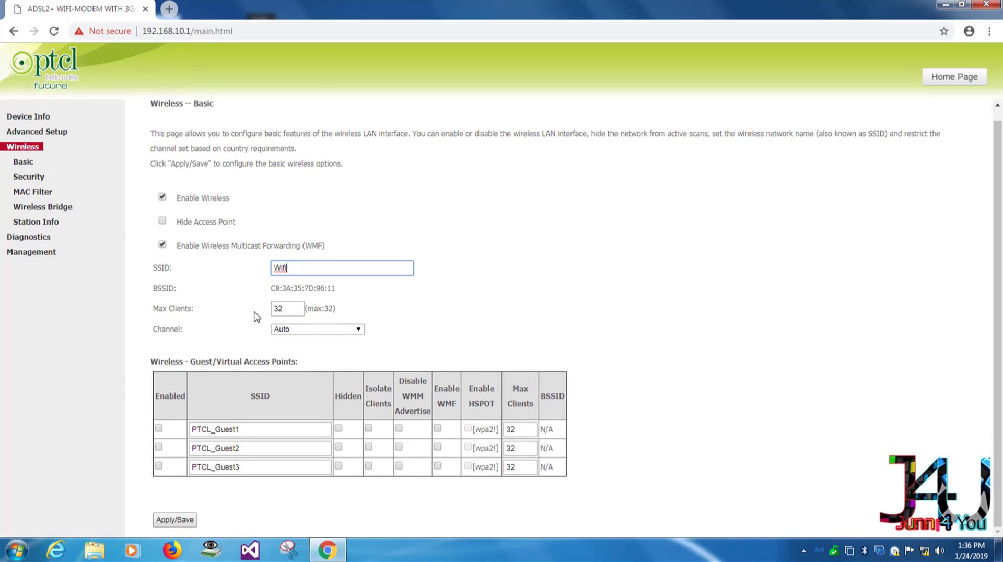
{"action": "left_click", "coordinate": [27, 181]}
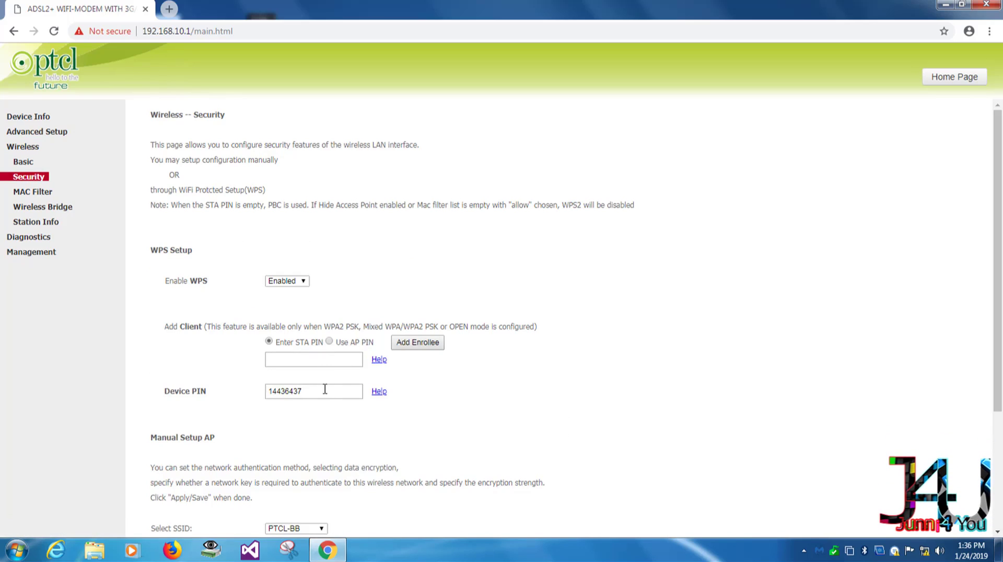
{"action": "double_click", "coordinate": [324, 389]}
{"action": "scroll", "coordinate": [309, 422], "scroll_direction": "down", "scroll_amount": 3}
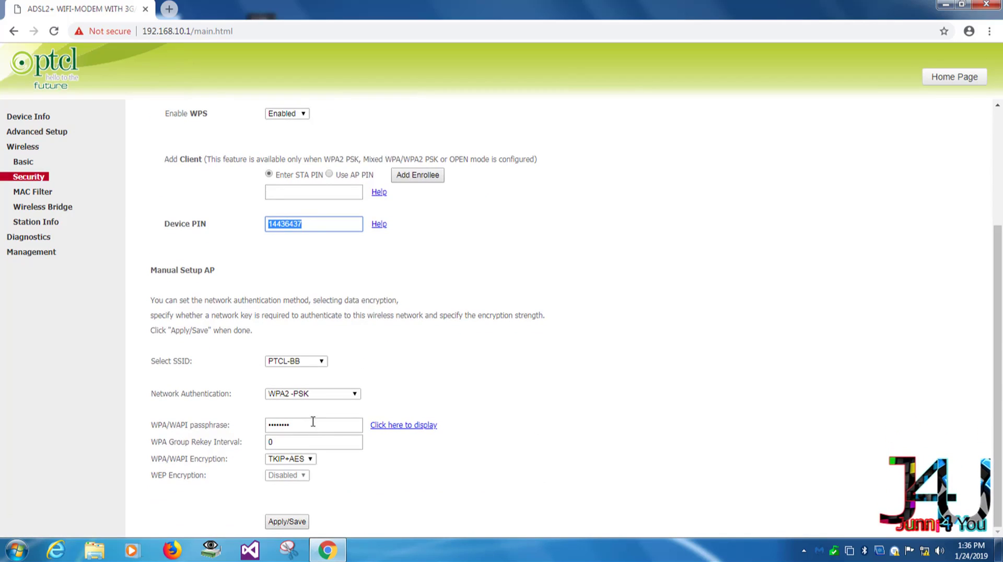
{"action": "left_click_drag", "start_coordinate": [313, 422], "coordinate": [222, 421]}
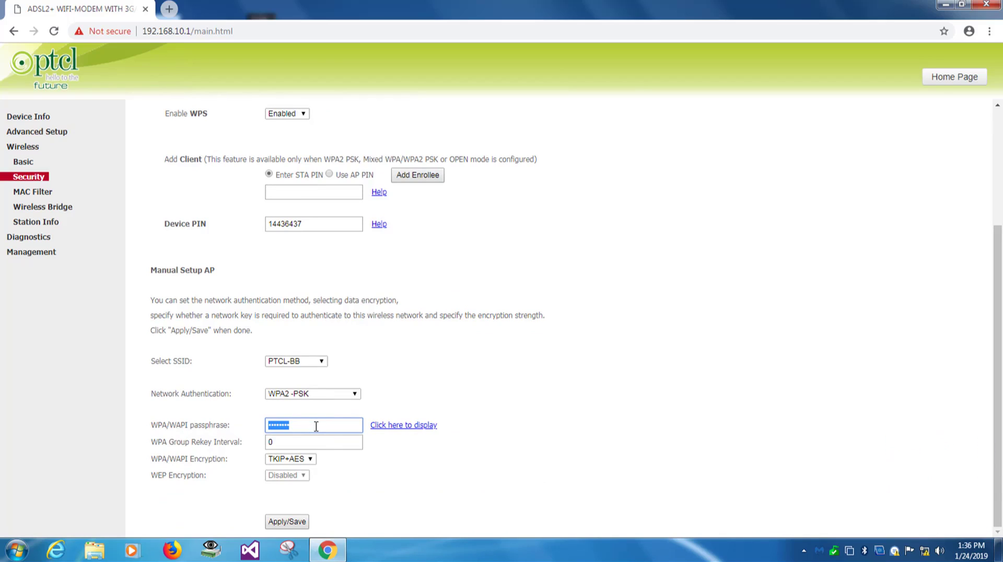
{"action": "left_click", "coordinate": [401, 429]}
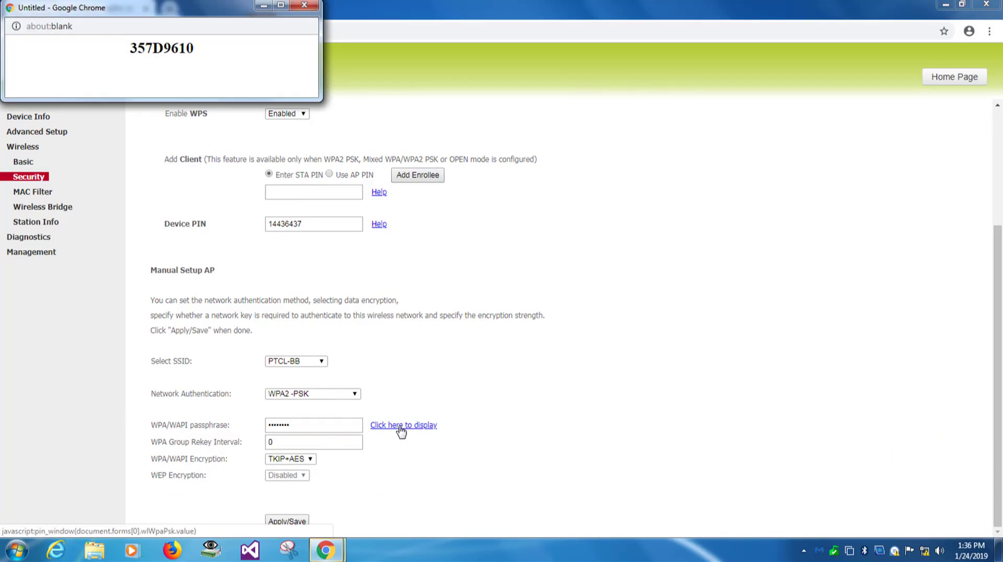
{"action": "left_click", "coordinate": [304, 5]}
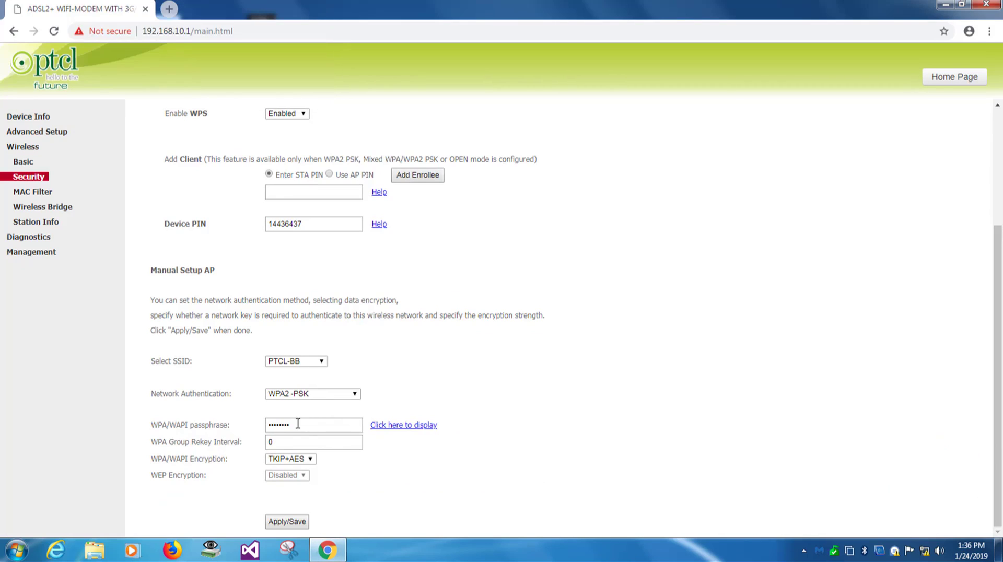
Enter a new WPA2 passphrase, verify it, and save the wireless security settings.
{"action": "left_click", "coordinate": [269, 425]}
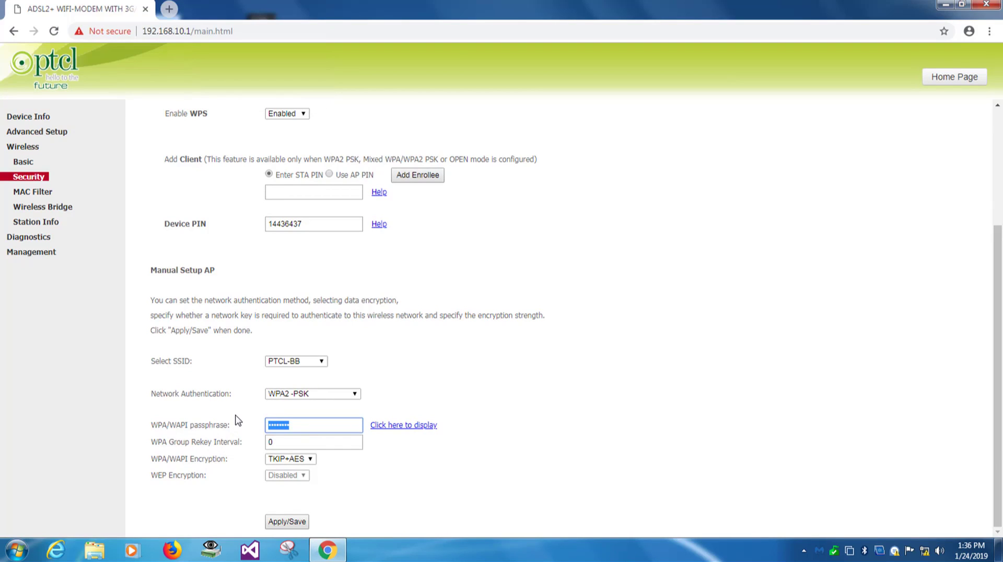
{"action": "type", "text": "a"}
{"action": "left_click", "coordinate": [411, 425]}
{"action": "left_click", "coordinate": [305, 6]}
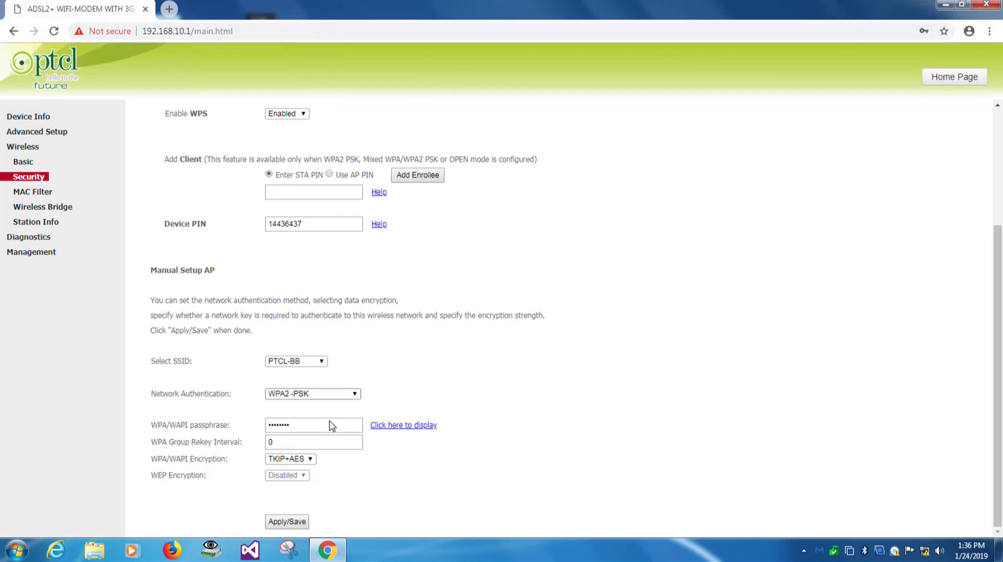
{"action": "left_click", "coordinate": [295, 521]}
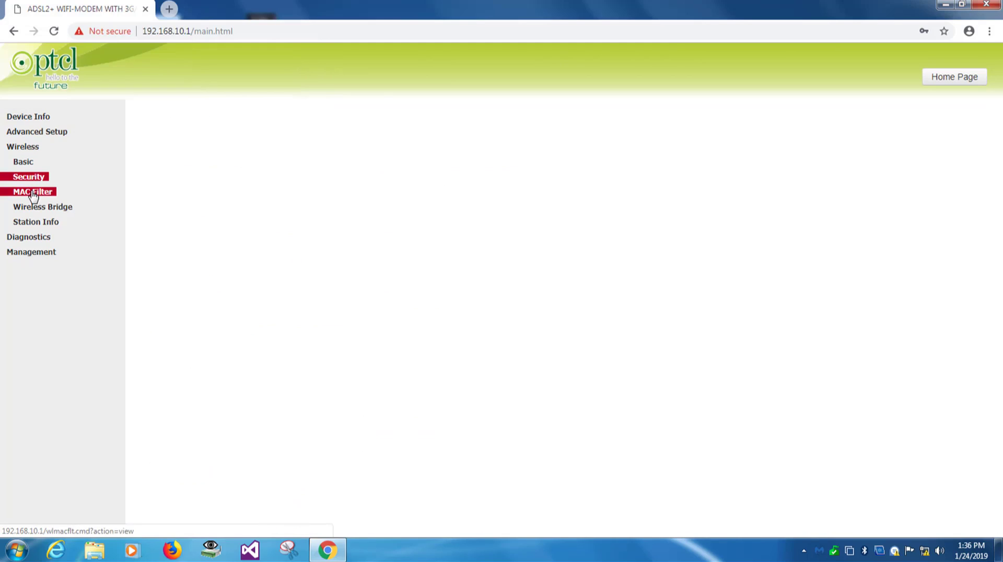
Rename the SSID from PTCL-BB to Wifi and save.
{"action": "left_click", "coordinate": [29, 149]}
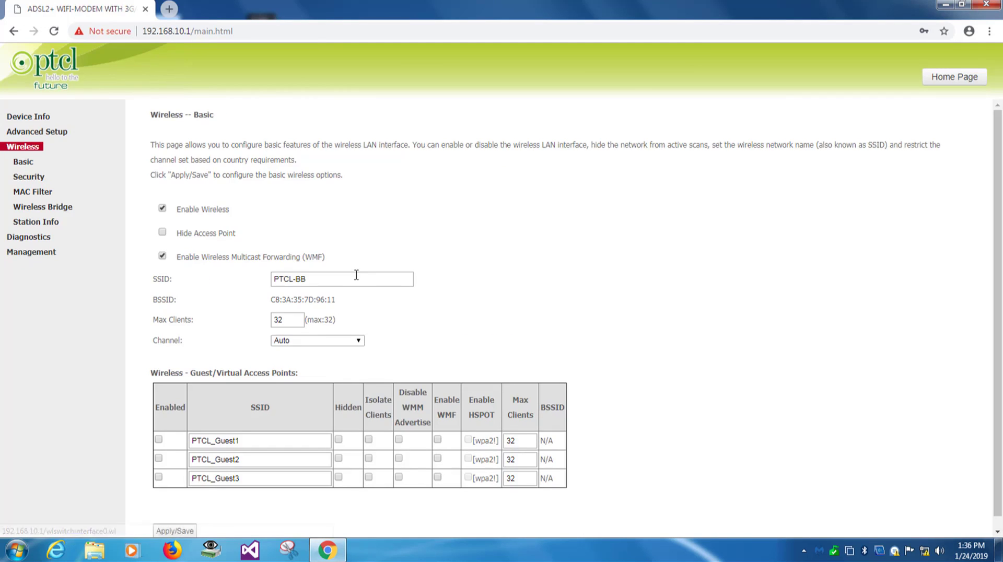
{"action": "left_click_drag", "start_coordinate": [354, 279], "coordinate": [148, 282]}
{"action": "type", "text": "Wifi"}
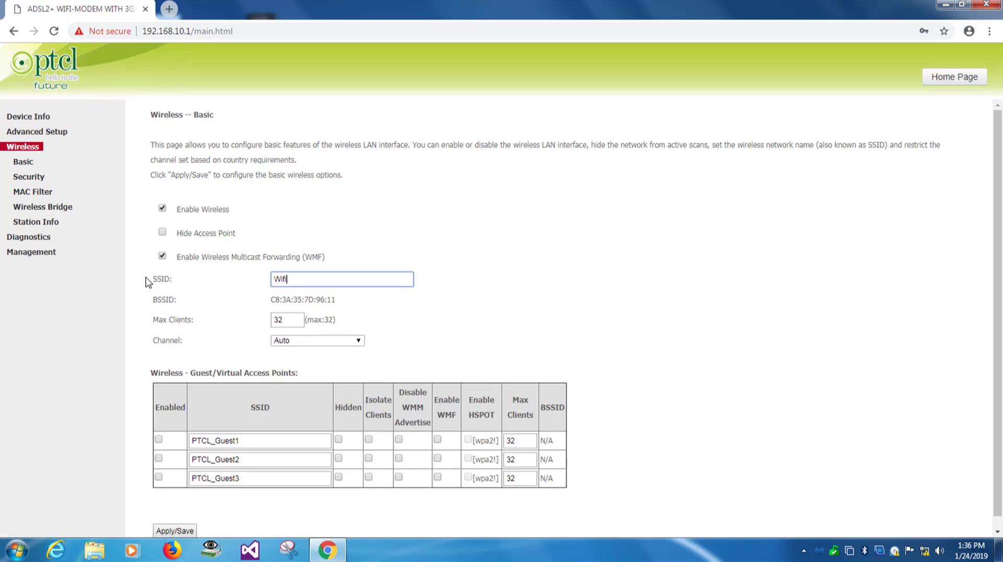
{"action": "scroll", "coordinate": [258, 404], "scroll_direction": "down", "scroll_amount": 1}
{"action": "left_click", "coordinate": [189, 520]}
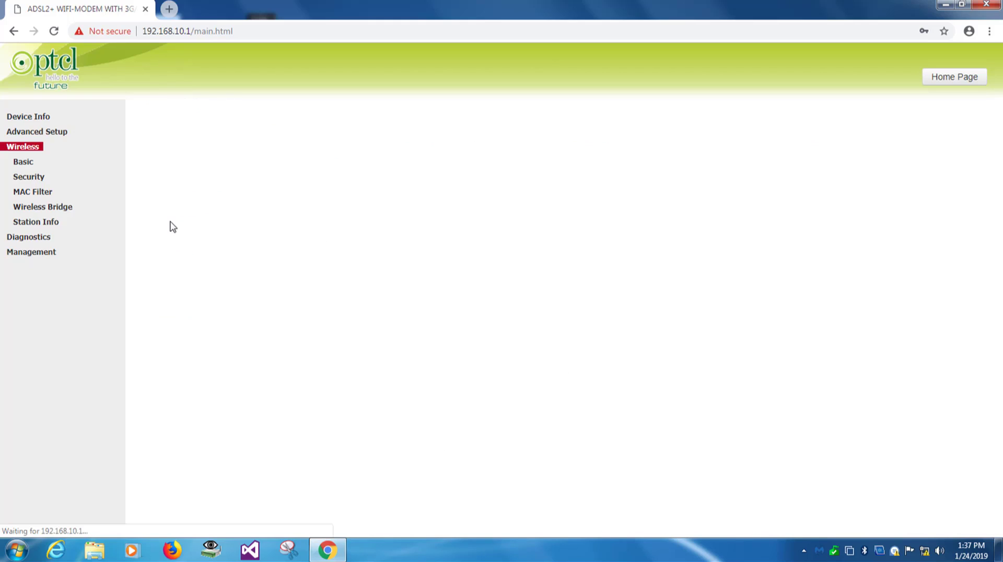
Confirm the wireless security page's SSID list now shows Wifi.
{"action": "left_click", "coordinate": [29, 181]}
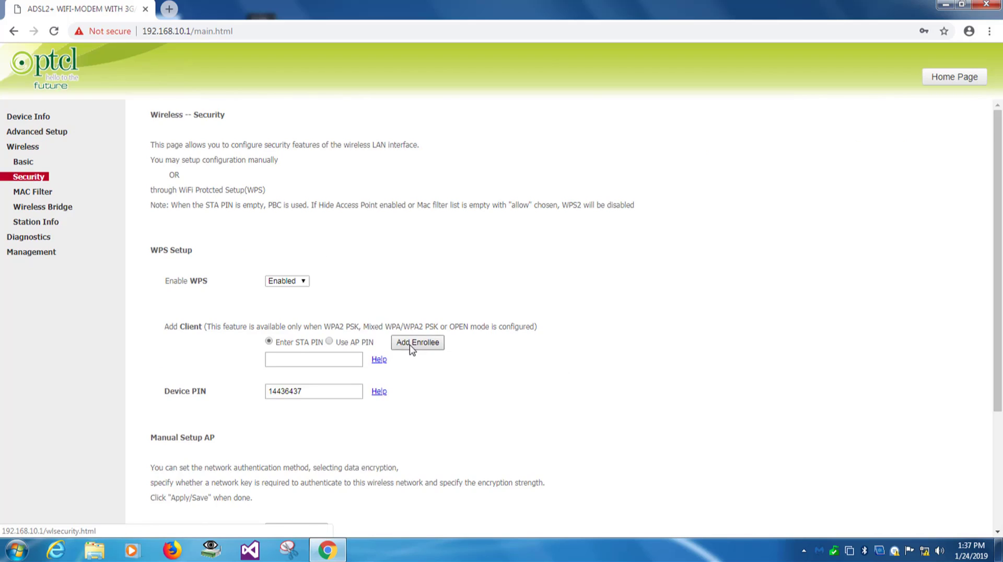
{"action": "scroll", "coordinate": [413, 350], "scroll_direction": "down", "scroll_amount": 2}
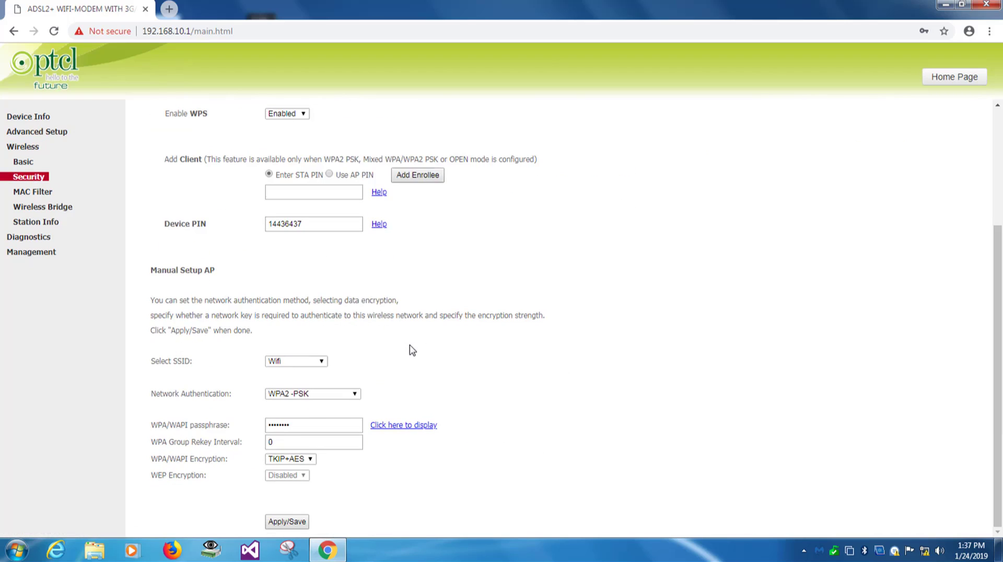
{"action": "left_click", "coordinate": [308, 364]}
{"action": "left_click", "coordinate": [307, 362]}
{"action": "scroll", "coordinate": [175, 360], "scroll_direction": "up", "scroll_amount": 3}
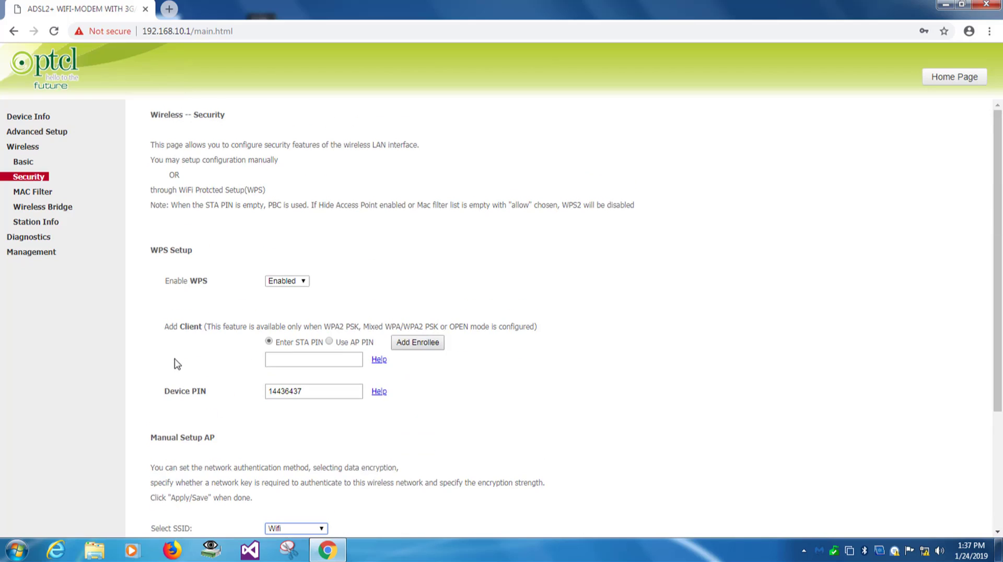
{"action": "left_click", "coordinate": [29, 117]}
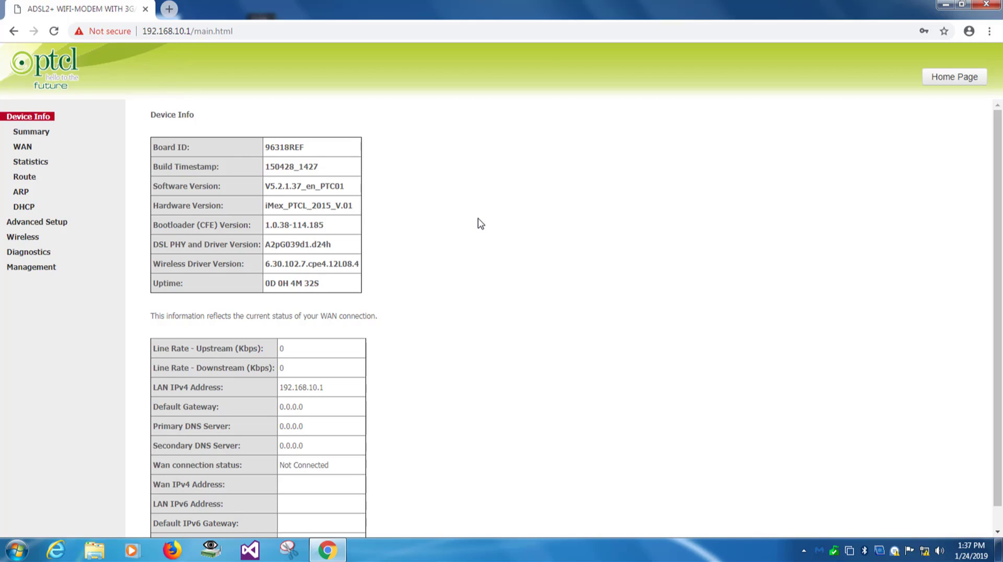
Check on the home page that the eth0.1 IPoE WAN status reads Connected with 192.168.1.3.
{"action": "left_click", "coordinate": [946, 78]}
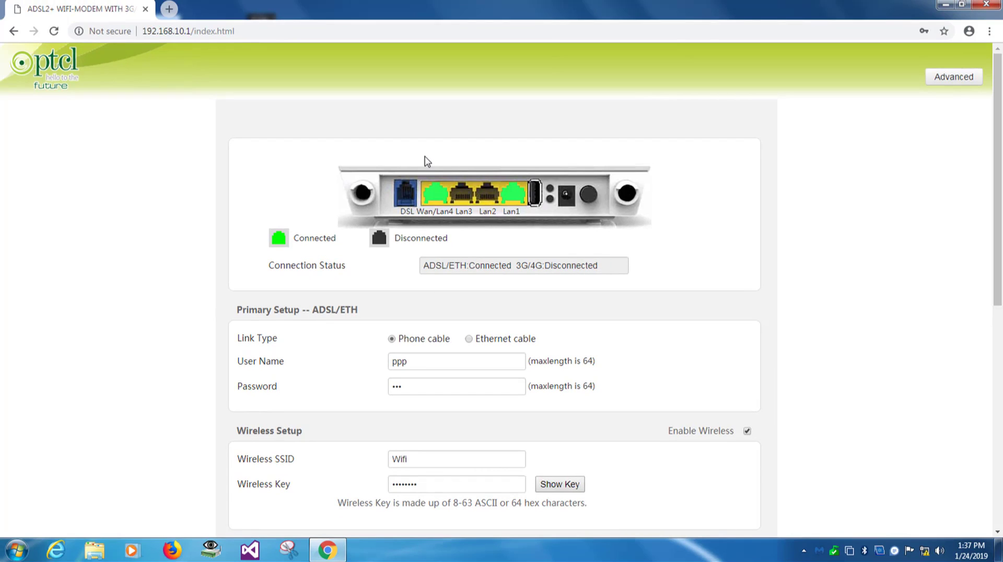
{"action": "scroll", "coordinate": [377, 245], "scroll_direction": "down", "scroll_amount": 7}
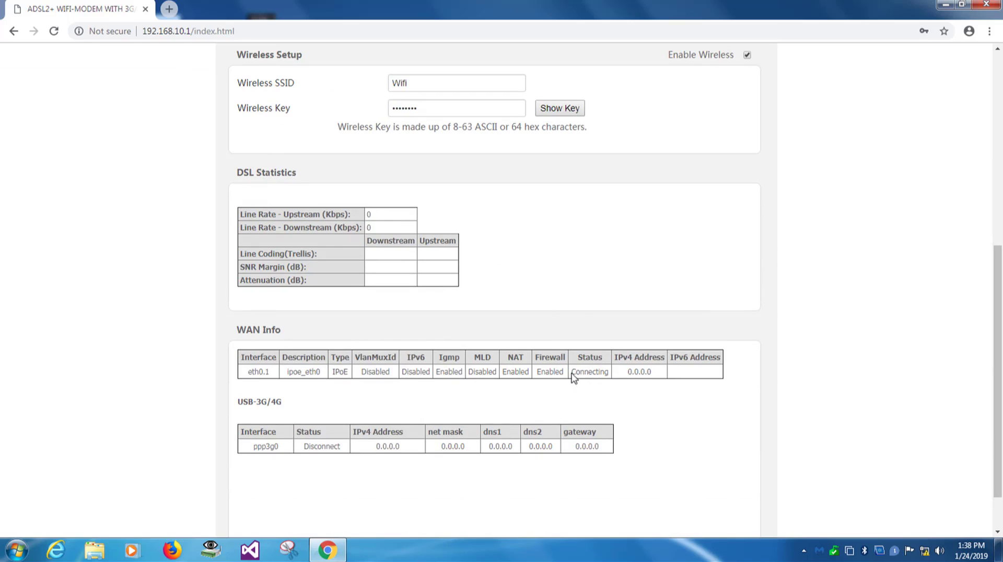
{"action": "left_click_drag", "start_coordinate": [606, 372], "coordinate": [569, 372]}
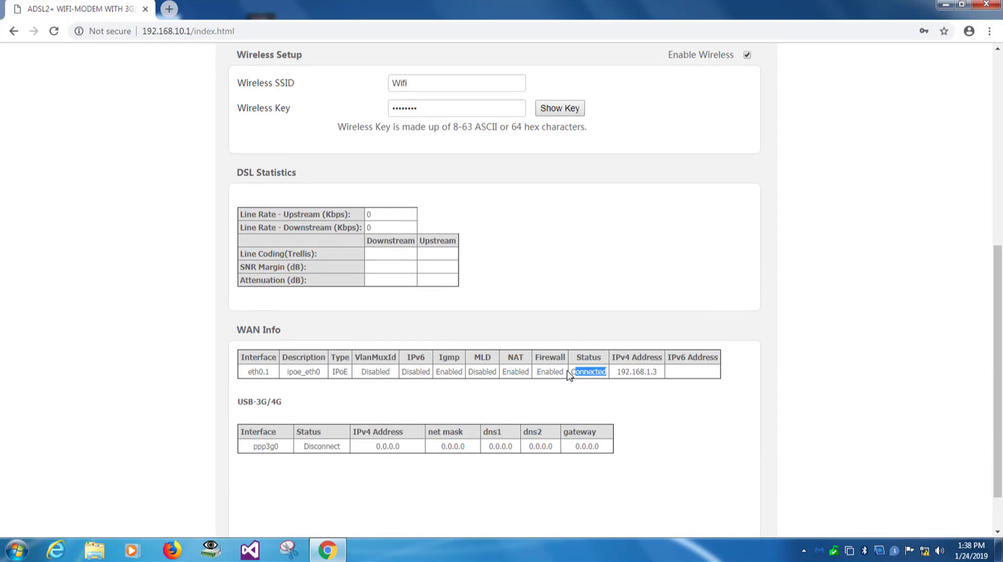
{"action": "scroll", "coordinate": [574, 371], "scroll_direction": "up", "scroll_amount": 5}
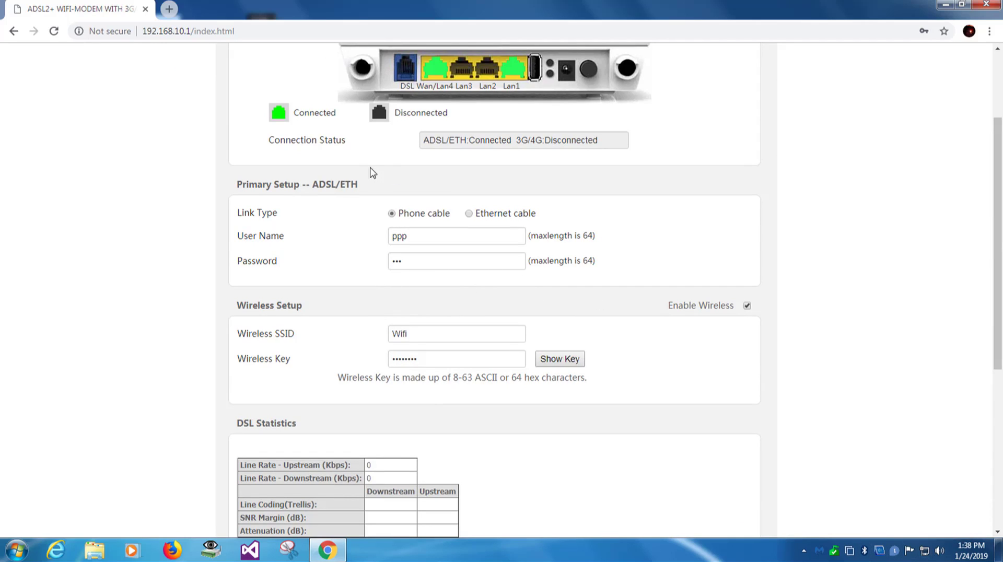
Load google.com in a new tab and search for facebook.
{"action": "left_click", "coordinate": [169, 9]}
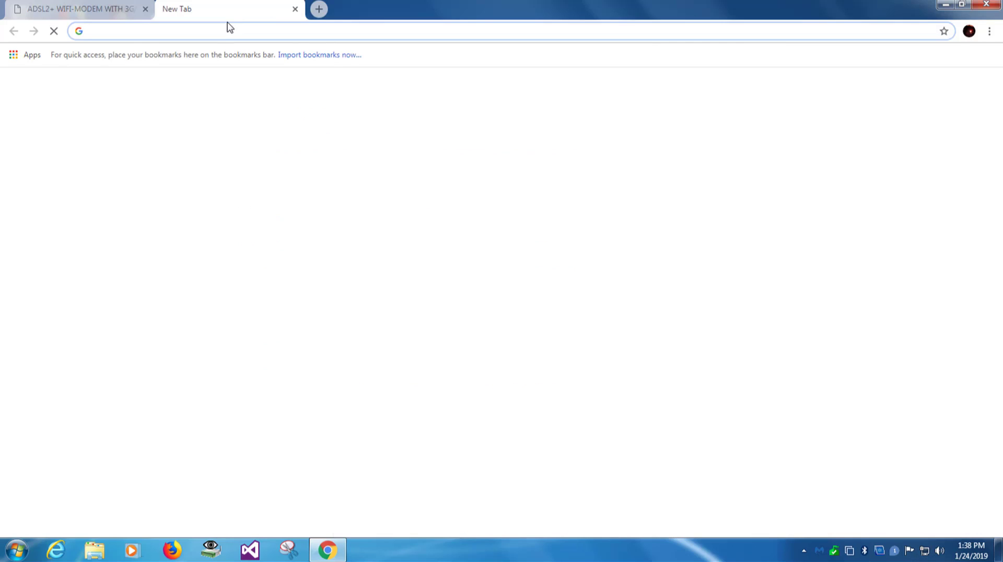
{"action": "type", "text": "g"}
{"action": "key", "text": "Return"}
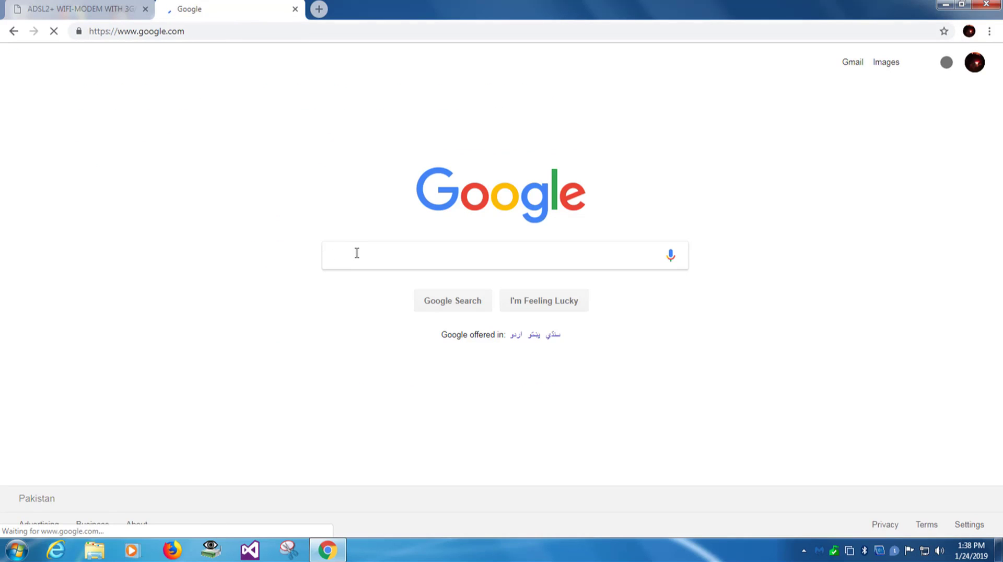
{"action": "left_click", "coordinate": [358, 253]}
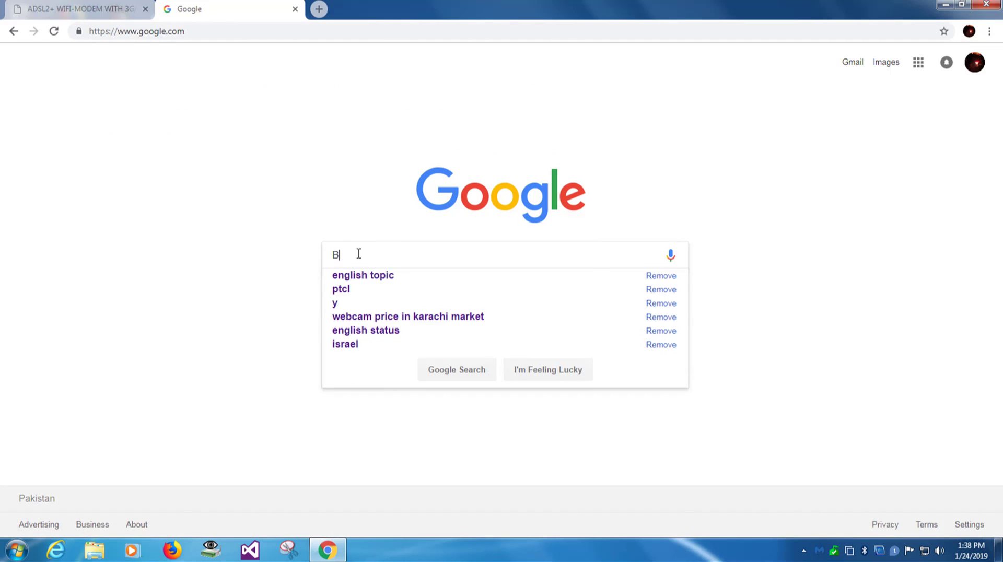
{"action": "key", "text": "ctrl+a"}
{"action": "type", "text": "facebook"}
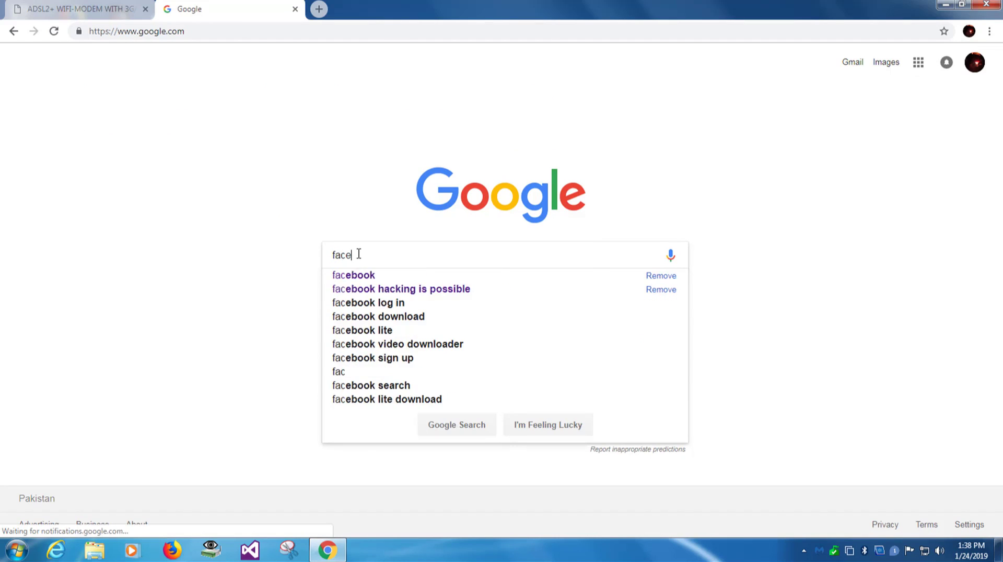
{"action": "key", "text": "Return"}
Open twitter.com in a fresh tab.
{"action": "key", "text": "ctrl+w"}
{"action": "key", "text": "ctrl+t"}
{"action": "type", "text": "twitter"}
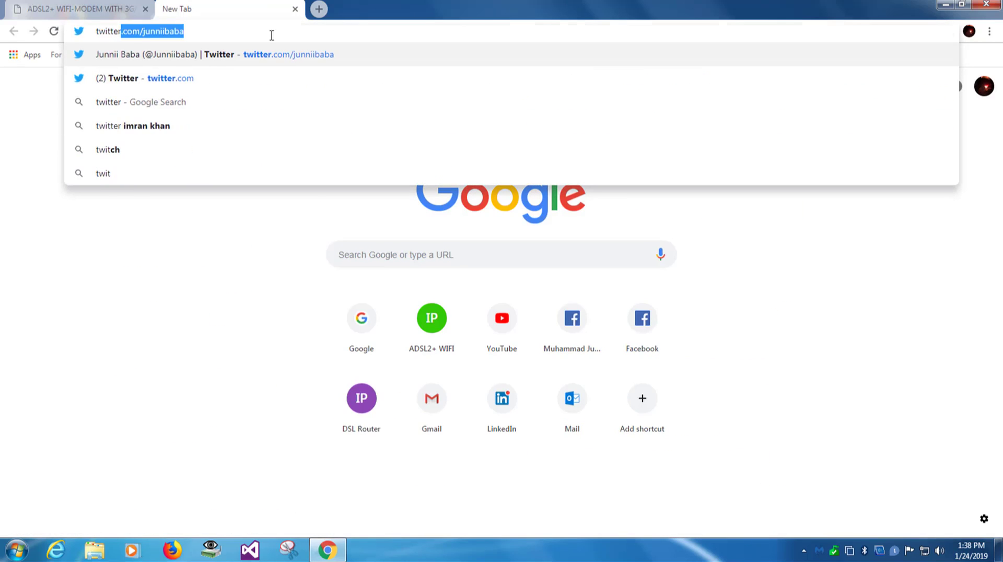
{"action": "key", "text": "Return"}
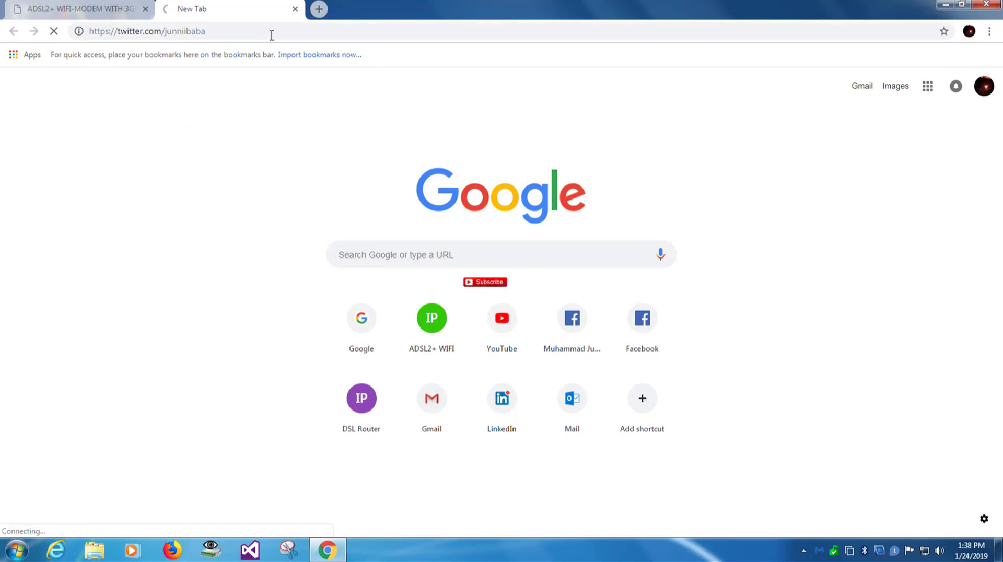
Close the Twitter tab and load google.com again in a new tab.
{"action": "left_click", "coordinate": [115, 8]}
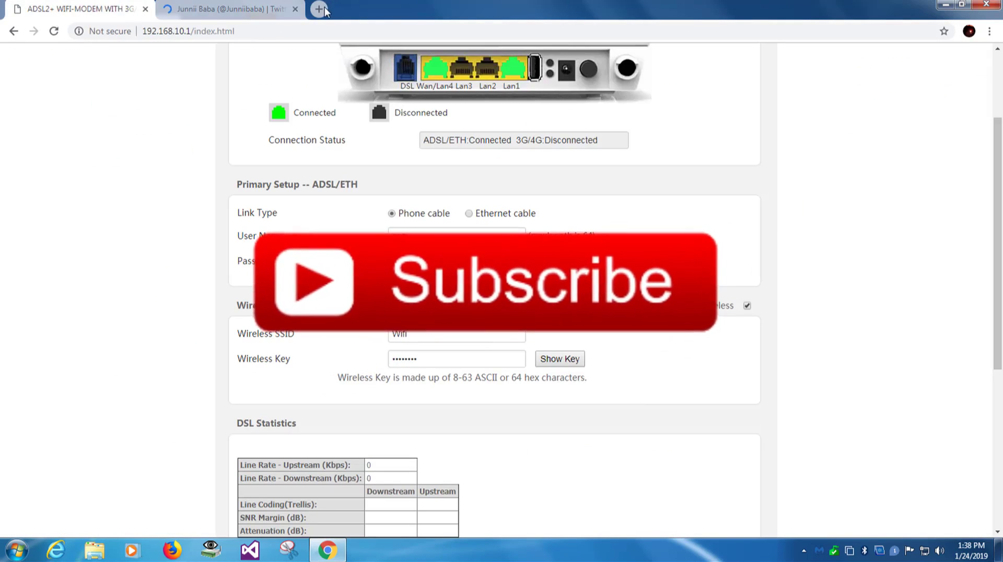
{"action": "left_click", "coordinate": [319, 9]}
{"action": "left_click", "coordinate": [296, 9]}
{"action": "type", "text": "g"}
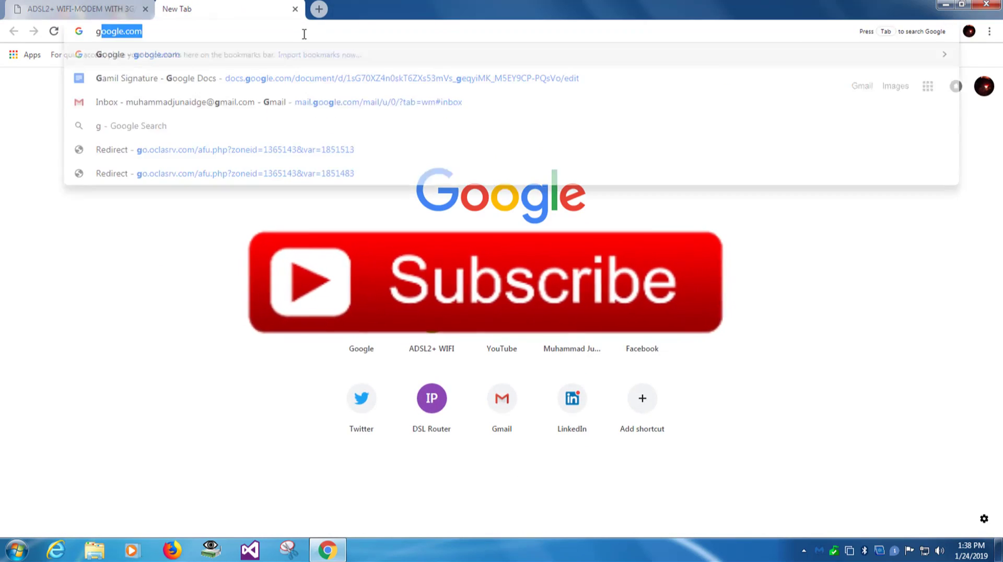
{"action": "key", "text": "Return"}
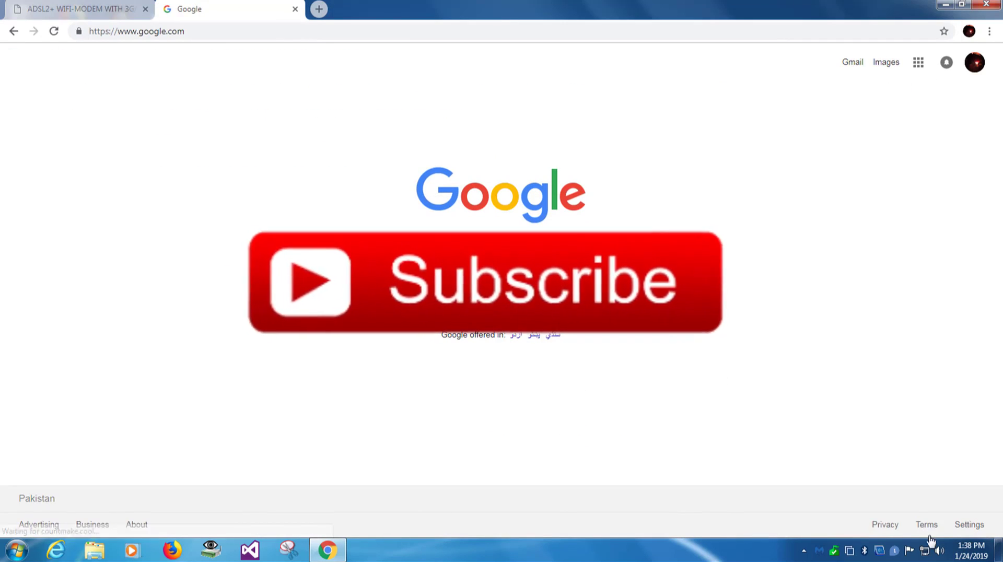
{"action": "left_click", "coordinate": [444, 251]}
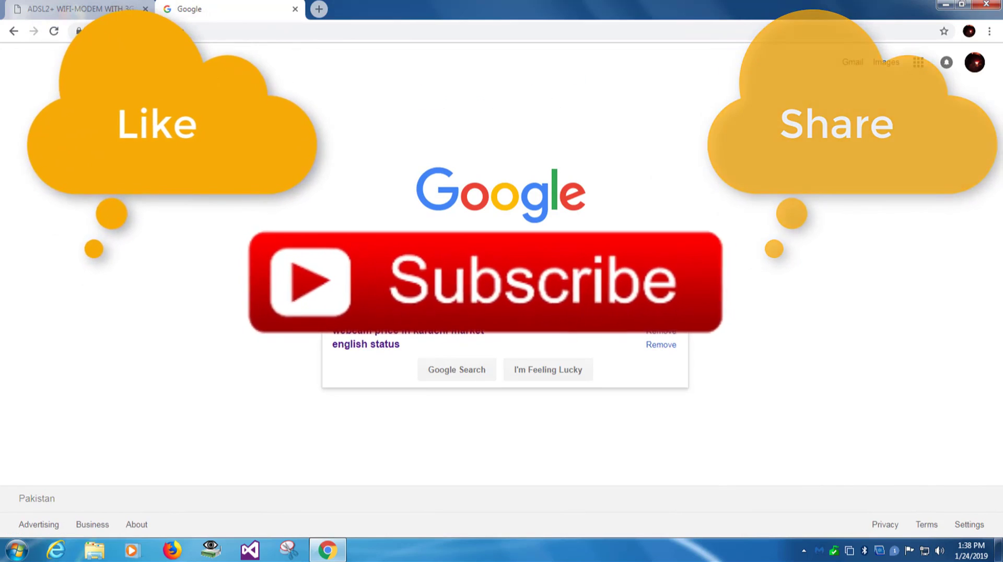